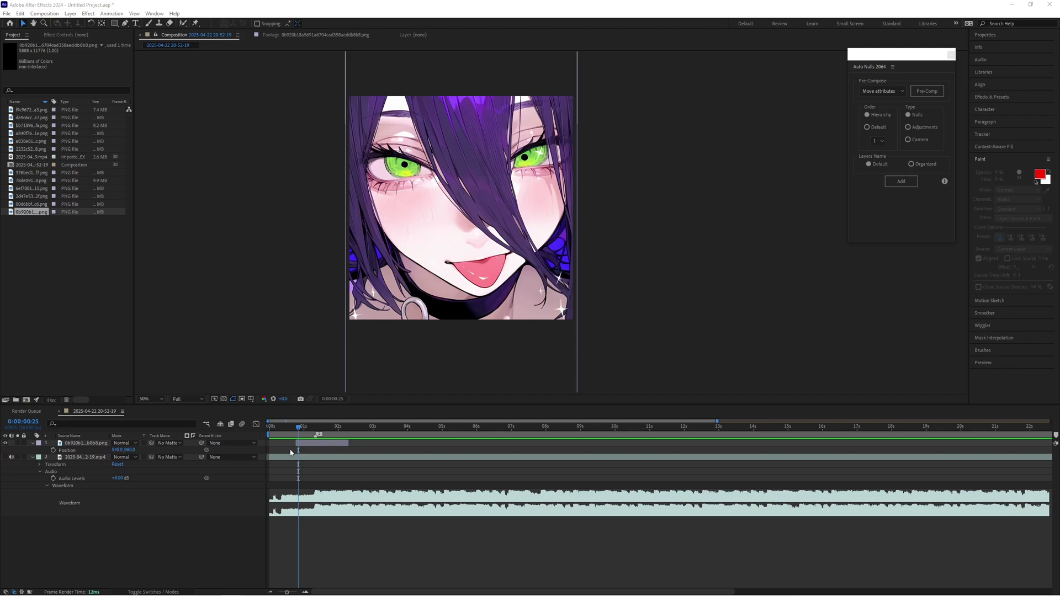
- Select the character image layer and duplicate it eight times
click(313, 445)
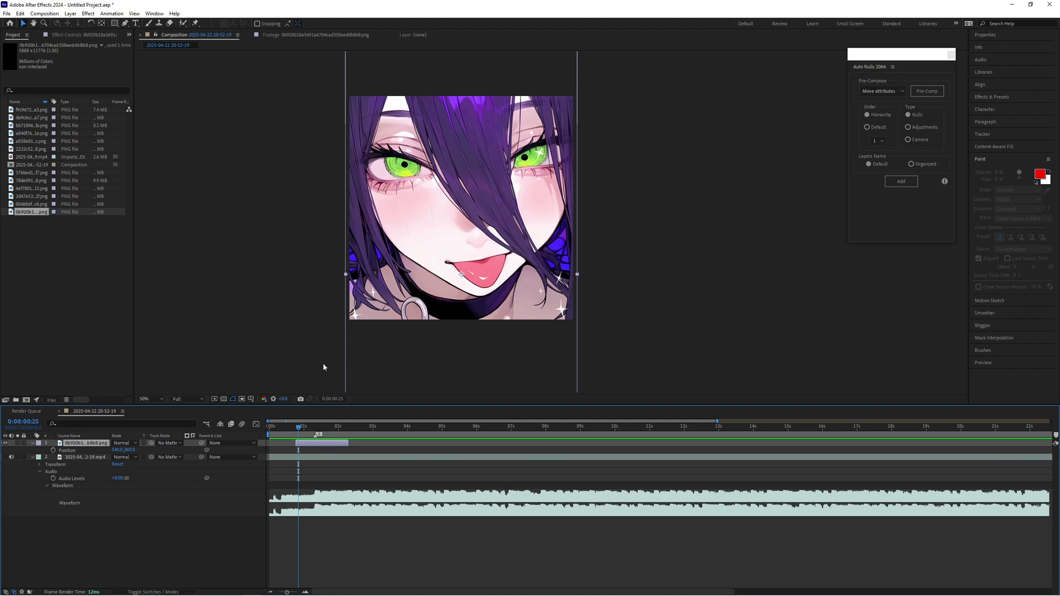
mouse_move(298, 430)
mouse_down()
mouse_move(326, 428)
mouse_move(306, 428)
mouse_up()
mouse_move(312, 431)
mouse_down()
mouse_move(325, 431)
mouse_move(310, 435)
mouse_up()
key(ctrl+d)
key(ctrl+d)
key(ctrl+d)
key(ctrl+d)
key(ctrl+d)
key(ctrl+d)
key(ctrl+d)
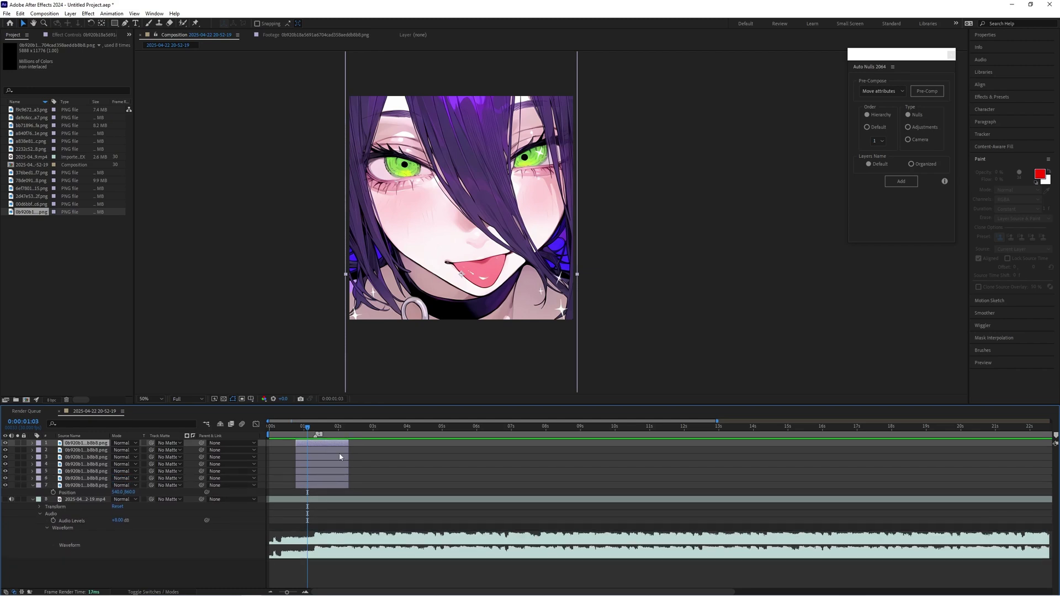
key(ctrl+d)
- Pre-compose the topmost image copy, moving all attributes into the new composition
key(Page_Up)
key(Page_Up)
key(Page_Up)
key(Page_Up)
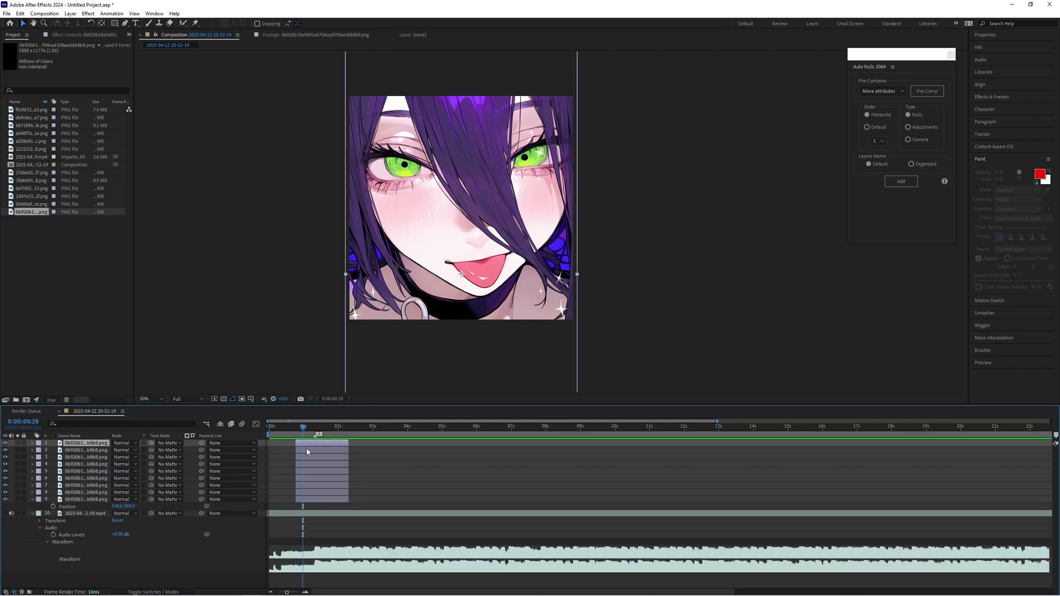
right_click(307, 452)
click(331, 380)
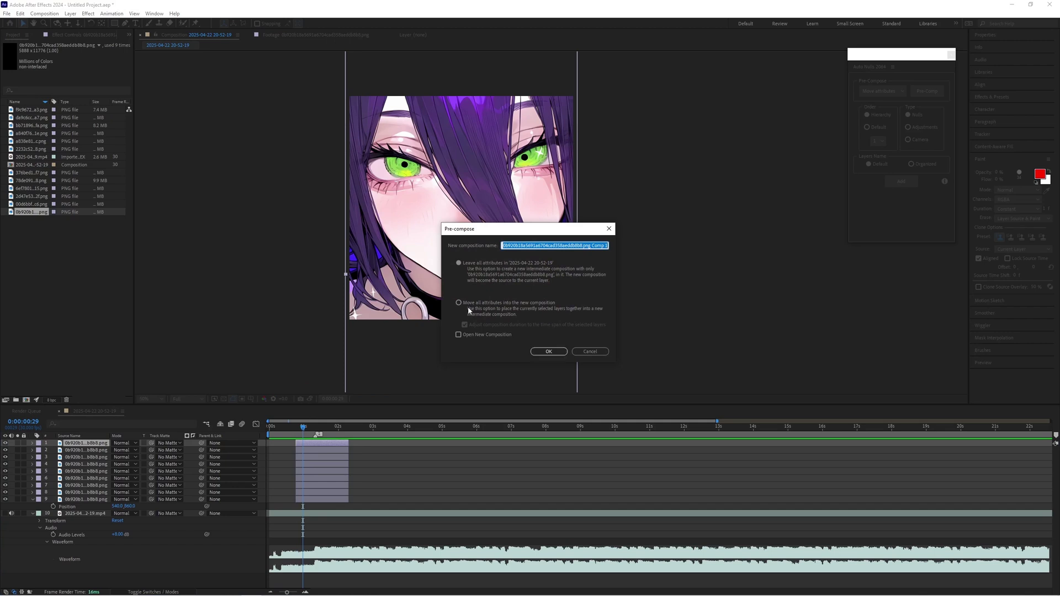
click(468, 305)
click(549, 352)
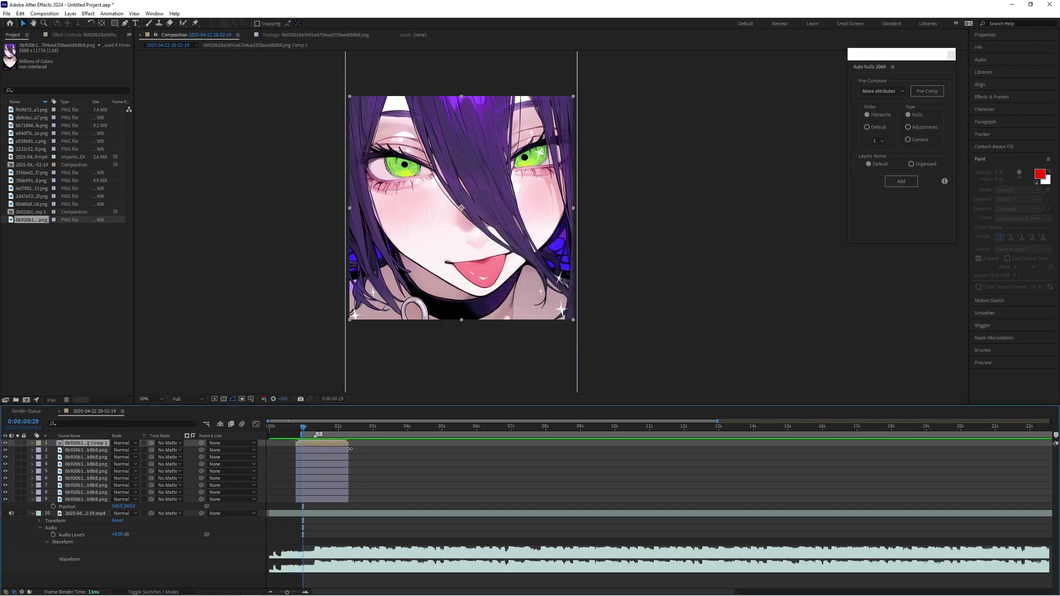
- Rename the new pre-composed layer "eyelids"
right_click(89, 445)
click(118, 419)
text(e)
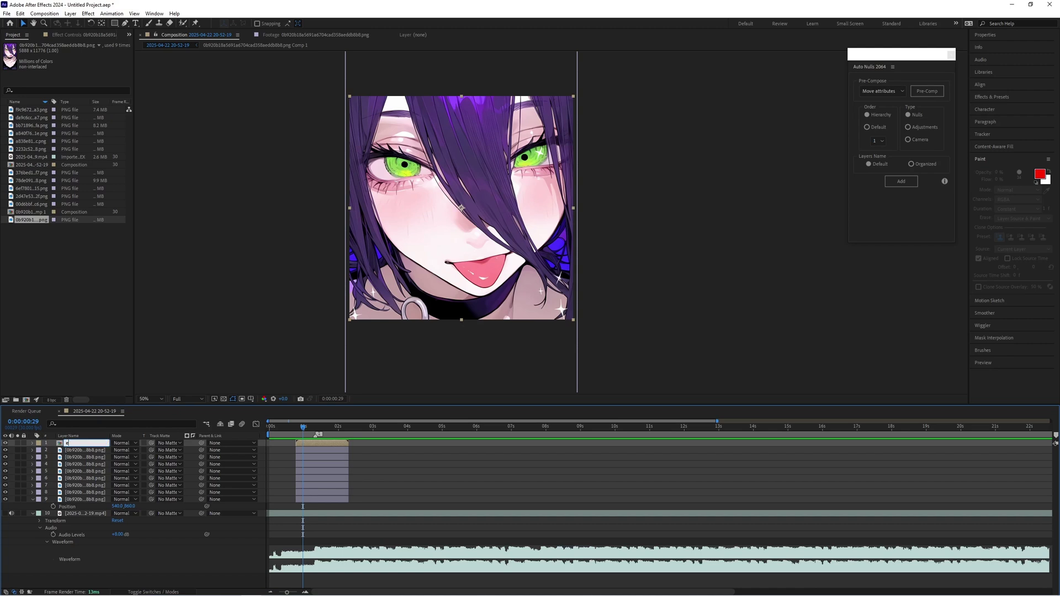
click(385, 475)
- Open the eyelids composition and bring its image layer into the layer view for painting with the Brush tool
key(Page_Up)
key(Page_Up)
key(Page_Up)
key(Page_Up)
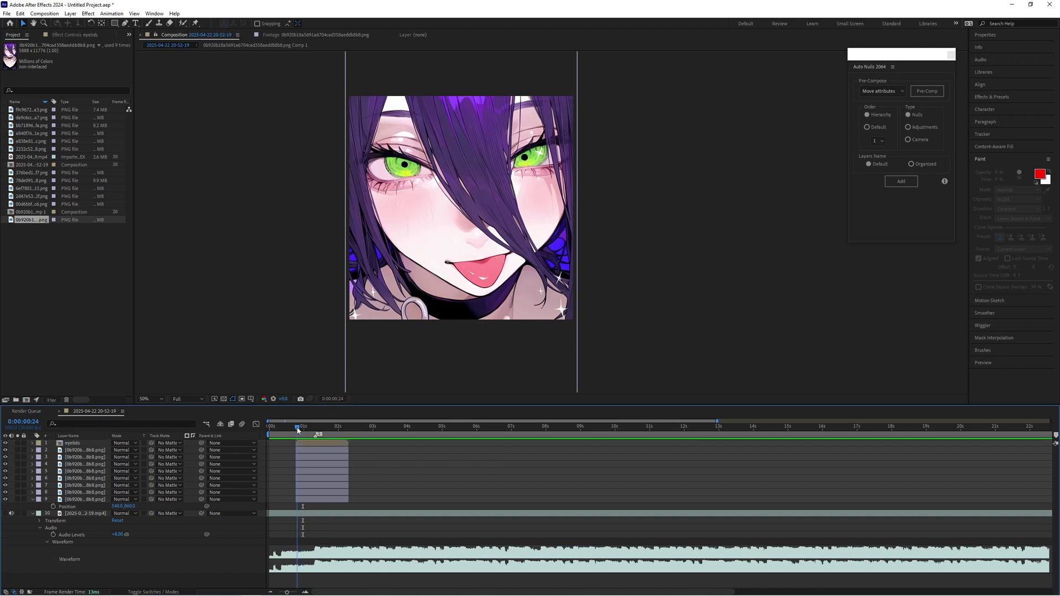
double_click(306, 442)
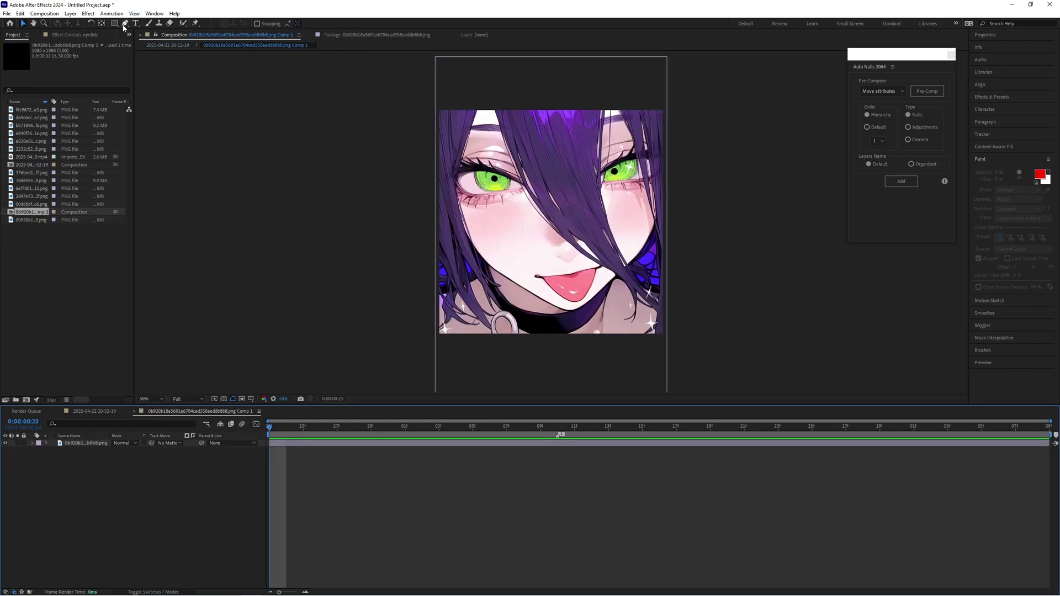
click(148, 22)
double_click(284, 443)
scroll(504, 251, down, 5)
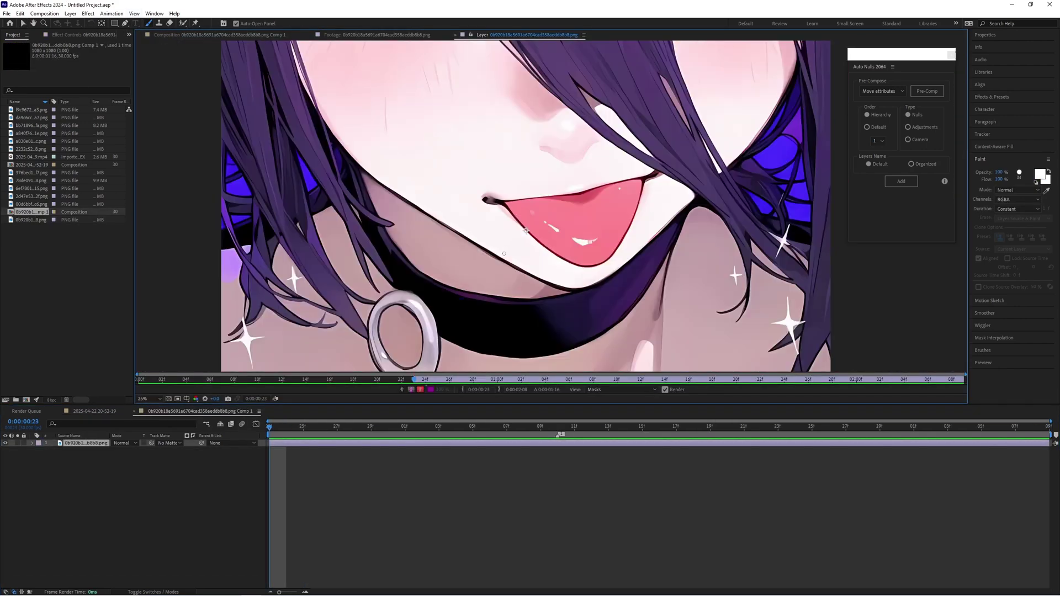
scroll(474, 147, up, 6)
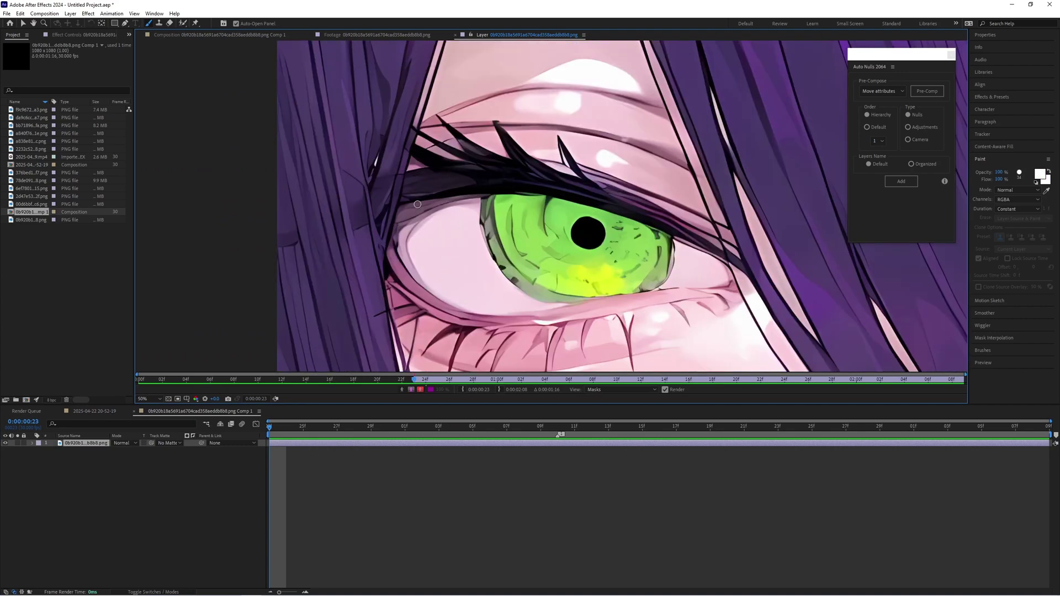
scroll(416, 175, down, 2)
scroll(408, 170, down, 2)
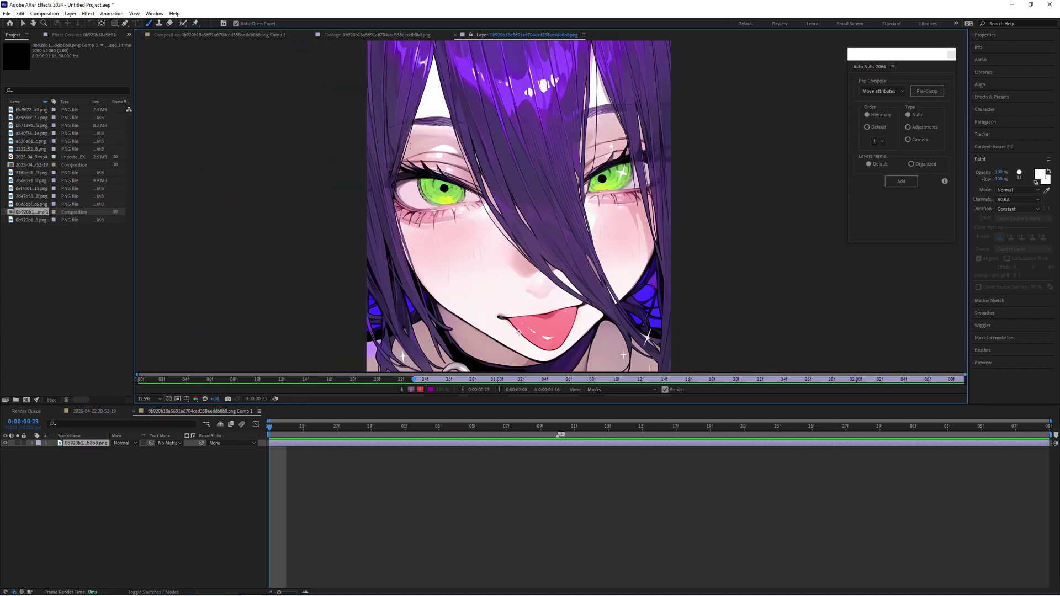
scroll(411, 144, up, 2)
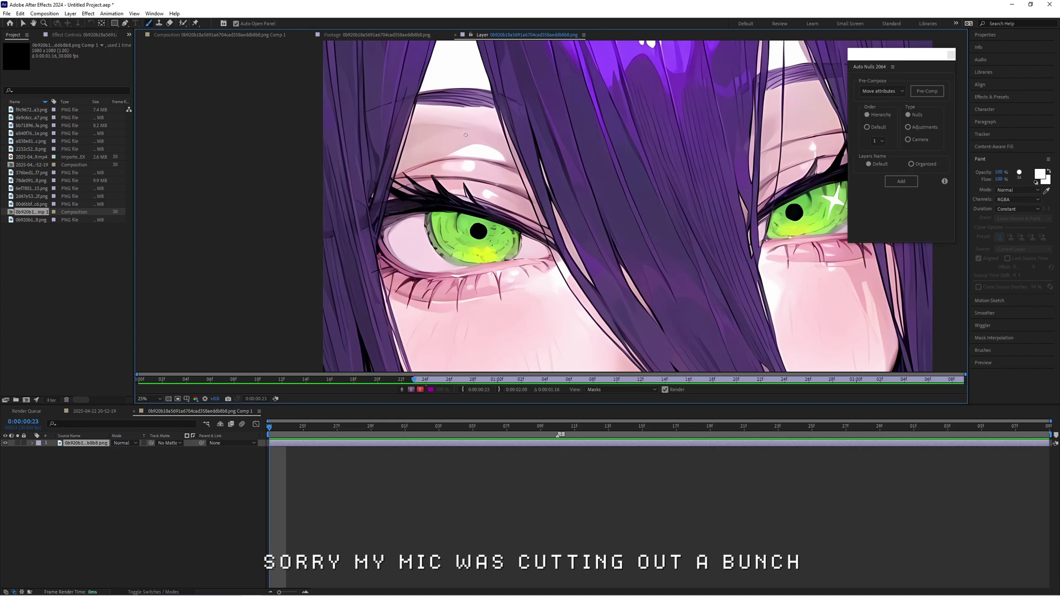
- Sample the skin tone beside the left eye's upper eyelid and brush it over the hair at the outer side
alt+click(417, 143)
mouse_move(417, 142)
mouse_down()
mouse_move(430, 142)
mouse_move(376, 137)
mouse_move(401, 132)
mouse_up()
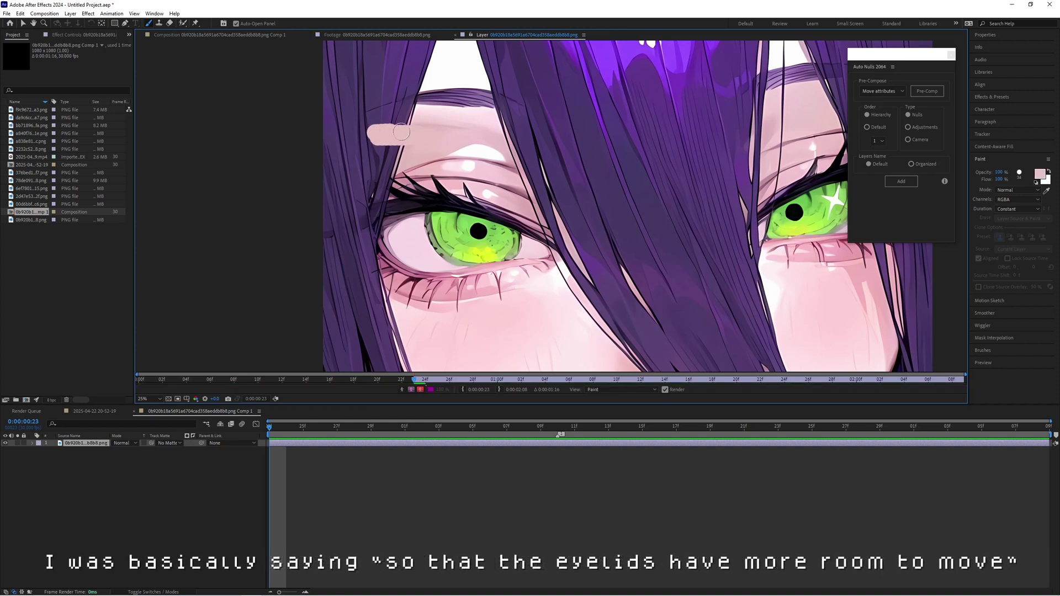
key(ctrl+z)
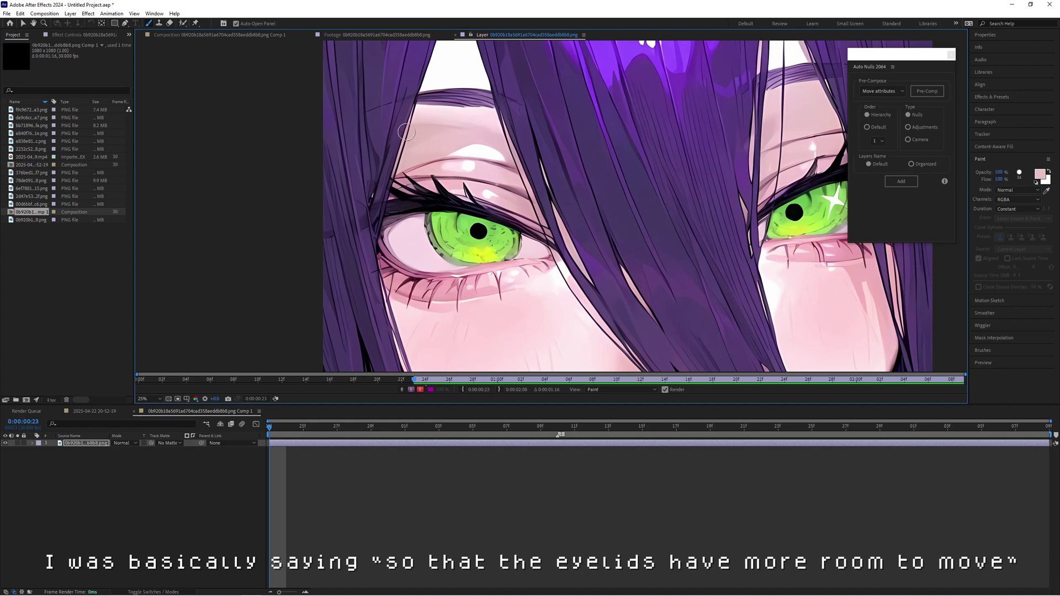
mouse_move(404, 132)
mouse_down()
mouse_move(351, 146)
mouse_move(410, 131)
mouse_move(406, 143)
mouse_move(337, 160)
mouse_move(391, 146)
mouse_move(410, 157)
mouse_move(331, 181)
mouse_up()
alt+click(399, 175)
mouse_move(400, 175)
ctrl+mouse_down()
mouse_move(336, 191)
mouse_move(364, 210)
mouse_move(356, 202)
mouse_move(370, 183)
mouse_move(377, 189)
ctrl+mouse_up()
- Paint sampled shadow and crease tones between the left eye's outer lashes and the newly painted eyelid skin
scroll(391, 191, up, 1)
alt+click(392, 192)
alt+click(393, 193)
alt+click(381, 196)
alt+click(393, 166)
mouse_move(376, 173)
mouse_down()
mouse_move(400, 172)
mouse_move(371, 155)
mouse_up()
alt+click(393, 173)
alt+click(352, 193)
drag(353, 202, 341, 205)
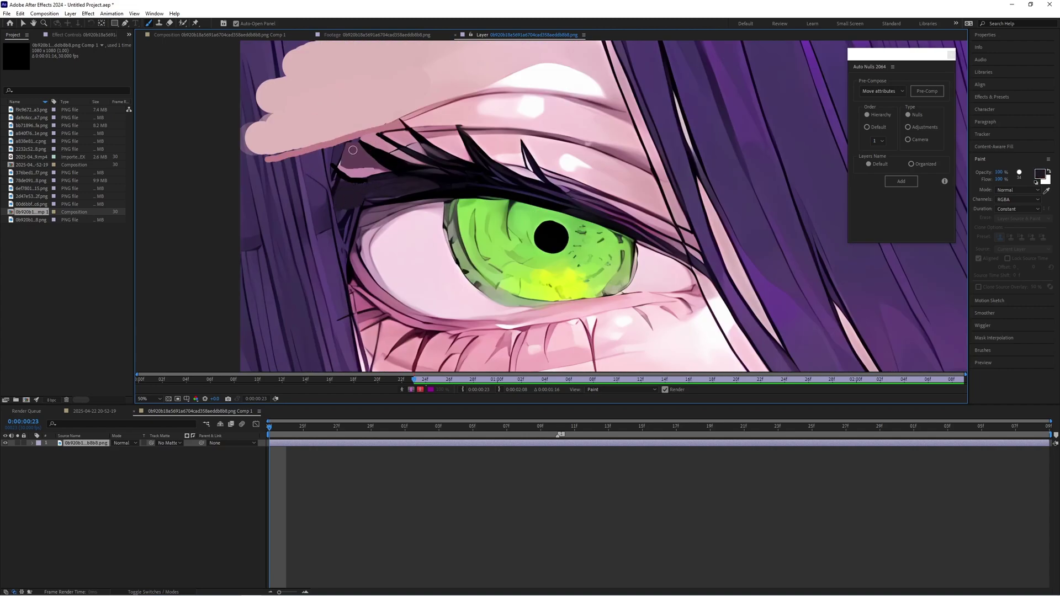
- Extend the left eye's dark upper lash line outward over the hair using sampled lash colors
alt+click(354, 138)
scroll(393, 143, down, 2)
scroll(391, 142, up, 2)
alt+click(353, 155)
mouse_move(351, 142)
mouse_down()
mouse_move(285, 168)
mouse_move(333, 165)
mouse_move(309, 178)
mouse_up()
alt+click(353, 171)
scroll(309, 178, down, 2)
scroll(279, 181, up, 2)
- Brush sampled pink lid tones over the hair at the left eye's outer corner to extend the lower-lid rim
alt+click(473, 200)
scroll(364, 182, down, 2)
mouse_move(463, 180)
mouse_down()
mouse_move(354, 209)
mouse_move(381, 263)
mouse_up()
scroll(354, 209, up, 2)
alt+click(351, 215)
scroll(333, 168, up, 1)
alt+click(342, 208)
mouse_move(345, 209)
mouse_down()
mouse_move(384, 253)
mouse_move(327, 154)
mouse_up()
alt+click(339, 193)
alt+click(308, 136)
drag(316, 113, 335, 149)
- Paint sampled skin, shadow and crease tones over the hair crossing the outer part of the right eye's upper eyelid
scroll(326, 149, down, 3)
scroll(415, 160, up, 3)
alt+click(400, 161)
drag(400, 163, 382, 226)
mouse_move(406, 144)
mouse_down()
mouse_move(422, 229)
mouse_move(572, 214)
mouse_move(502, 145)
mouse_up()
scroll(417, 179, down, 2)
scroll(494, 163, up, 2)
alt+click(436, 235)
alt+click(571, 209)
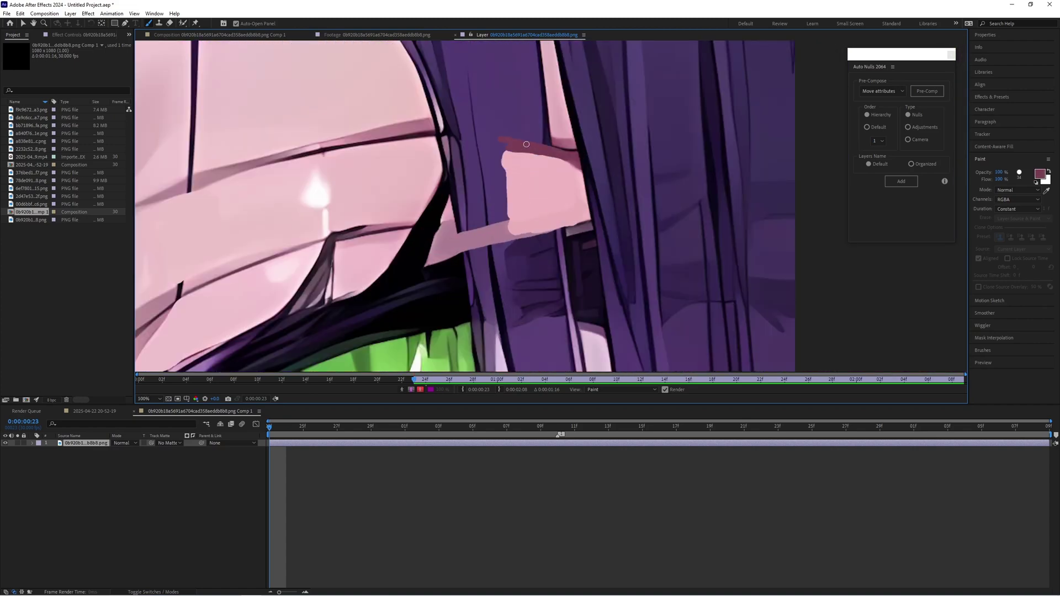
alt+click(436, 132)
drag(439, 134, 543, 141)
mouse_move(451, 218)
mouse_down()
mouse_move(478, 193)
mouse_move(466, 210)
mouse_up()
scroll(477, 225, down, 1)
scroll(499, 219, up, 1)
alt+click(406, 168)
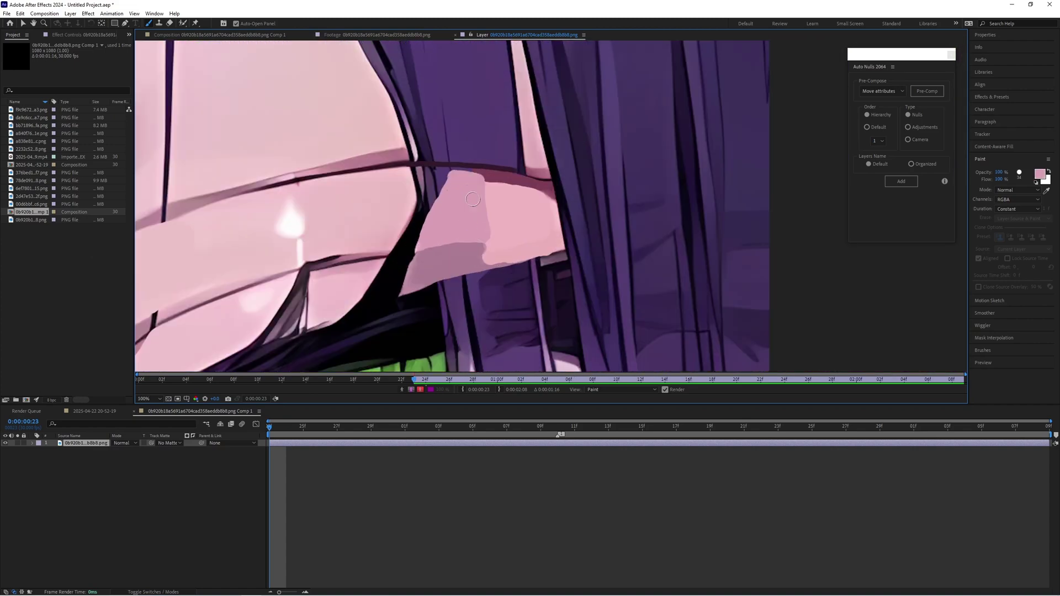
- Paint the right eye's pointed outer lash and dark upper lash line across the overlapping hair strands
scroll(439, 162, down, 1)
scroll(439, 162, up, 2)
mouse_move(360, 236)
mouse_down()
mouse_move(393, 168)
mouse_move(505, 143)
mouse_up()
drag(441, 166, 420, 249)
scroll(396, 174, down, 1)
alt+click(423, 214)
drag(428, 212, 481, 204)
alt+click(519, 215)
drag(486, 202, 528, 216)
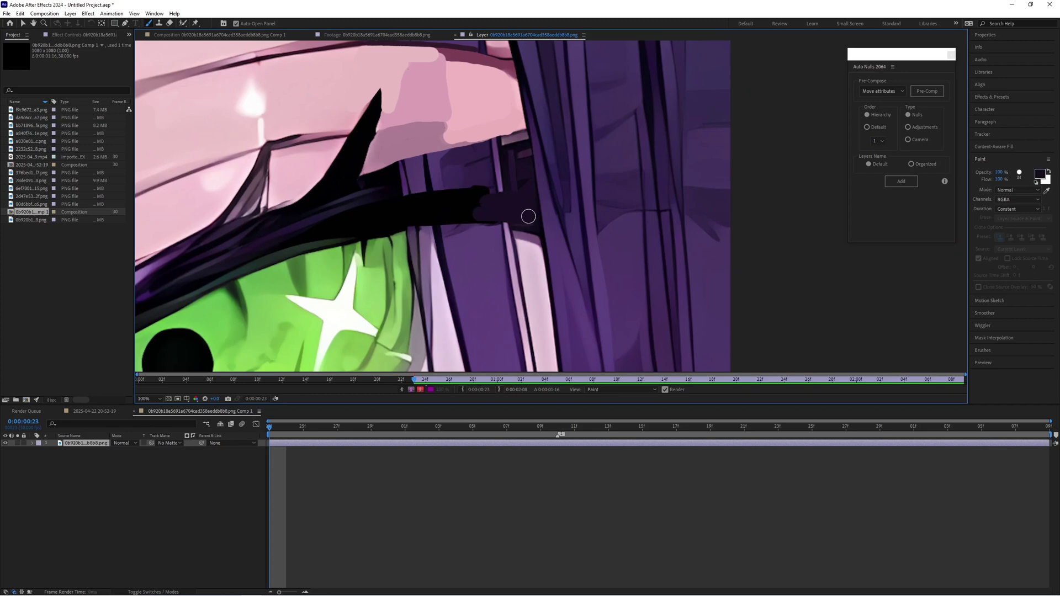
mouse_move(505, 168)
mouse_down()
mouse_move(385, 179)
mouse_move(527, 159)
mouse_move(430, 190)
mouse_up()
alt+click(386, 181)
- Paint the right eye's pink lower-lid rim across the hair strands at the outer corner
drag(452, 298, 419, 99)
alt+click(389, 253)
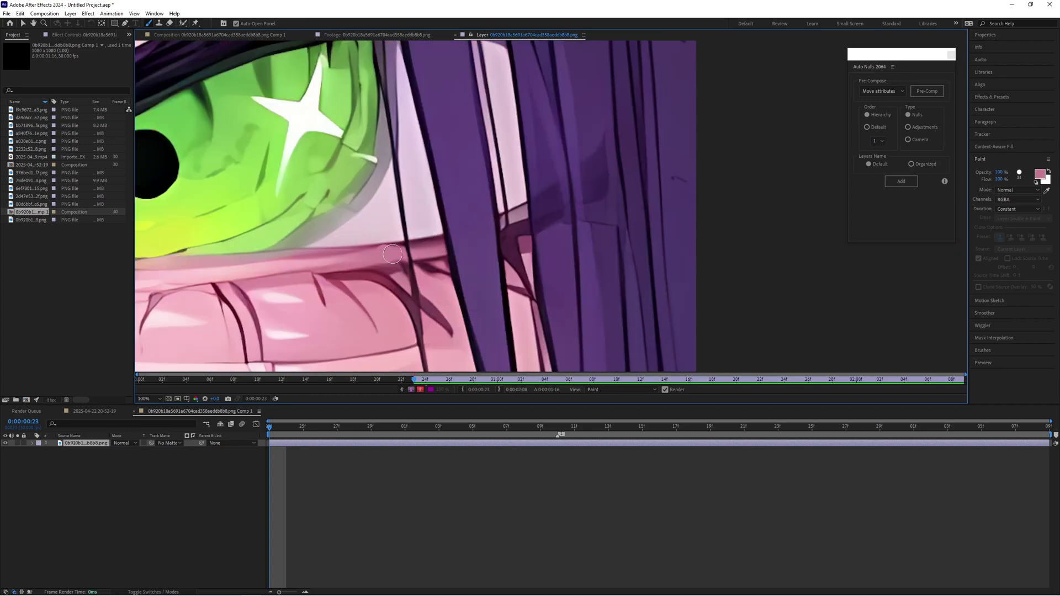
drag(389, 255, 461, 240)
scroll(459, 241, up, 1)
alt+click(557, 206)
alt+click(442, 232)
mouse_move(556, 190)
mouse_down()
mouse_move(406, 241)
mouse_move(490, 216)
mouse_up()
scroll(482, 213, down, 4)
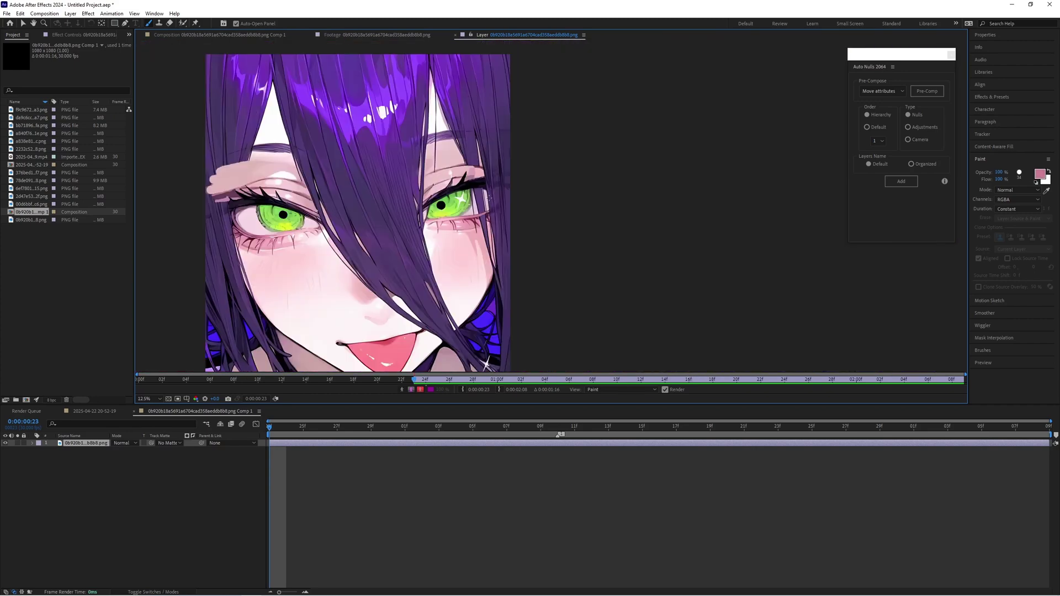
- Cover the hair and lashes below the right eye's outer corner with sampled pink skin tones
scroll(485, 215, up, 3)
alt+click(436, 265)
mouse_move(430, 253)
mouse_down()
mouse_move(481, 273)
mouse_move(466, 298)
mouse_up()
drag(442, 287, 485, 306)
alt+click(425, 215)
mouse_move(476, 236)
mouse_down()
mouse_move(446, 228)
mouse_move(472, 252)
mouse_up()
mouse_move(468, 199)
mouse_down()
mouse_move(420, 211)
mouse_move(476, 217)
mouse_up()
alt+click(459, 213)
- Paint over the hair at the right eye's inner corner with sampled pink, white and mauve lower-lid tones
scroll(468, 215, down, 2)
scroll(473, 215, up, 3)
alt+click(472, 215)
scroll(472, 215, down, 3)
scroll(386, 175, up, 4)
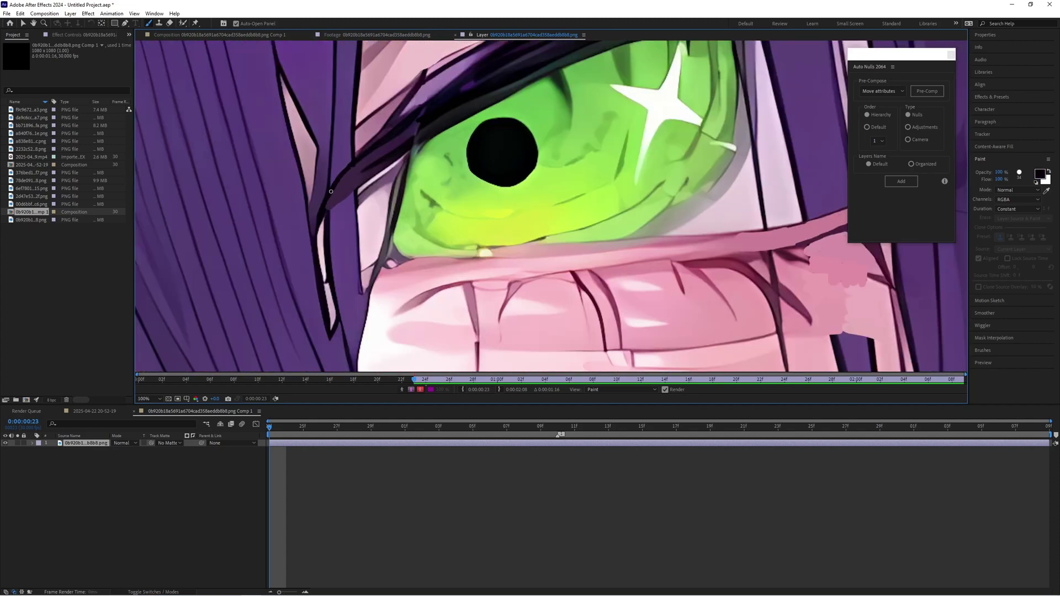
scroll(285, 246, down, 3)
scroll(309, 251, up, 3)
alt+click(307, 254)
click(294, 258)
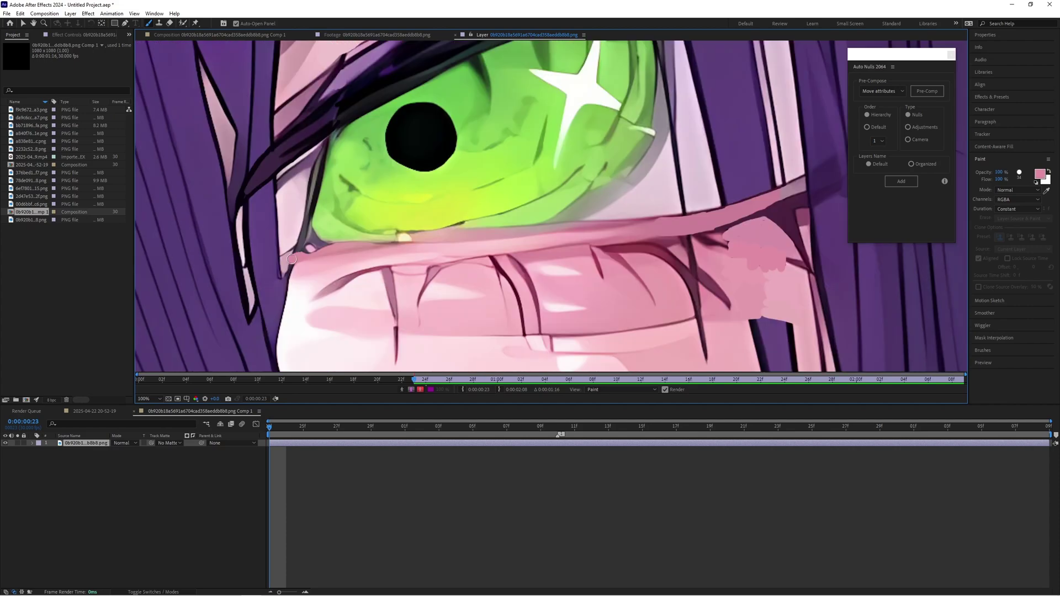
scroll(296, 282, up, 1)
mouse_move(271, 246)
mouse_down()
mouse_move(231, 249)
mouse_move(287, 262)
mouse_up()
drag(270, 307, 226, 307)
scroll(225, 307, down, 3)
scroll(223, 299, up, 3)
alt+click(276, 276)
drag(278, 280, 246, 285)
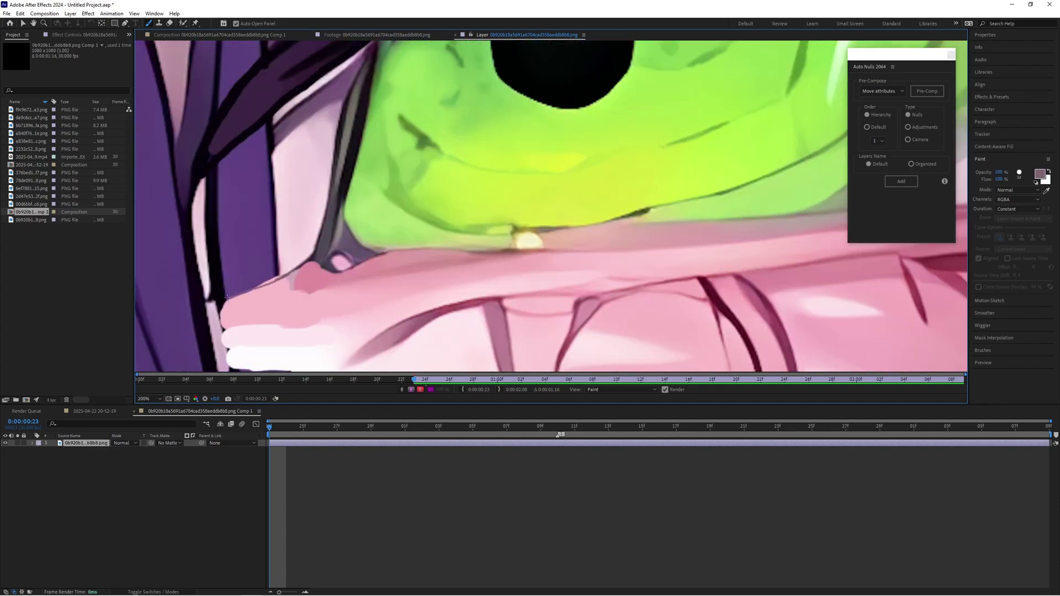
- Extend the right eye's lower-lid rim outward over the hair with sampled mauve and plum strokes
scroll(441, 241, down, 4)
drag(477, 202, 520, 189)
scroll(520, 188, up, 1)
scroll(607, 251, up, 2)
alt+click(520, 241)
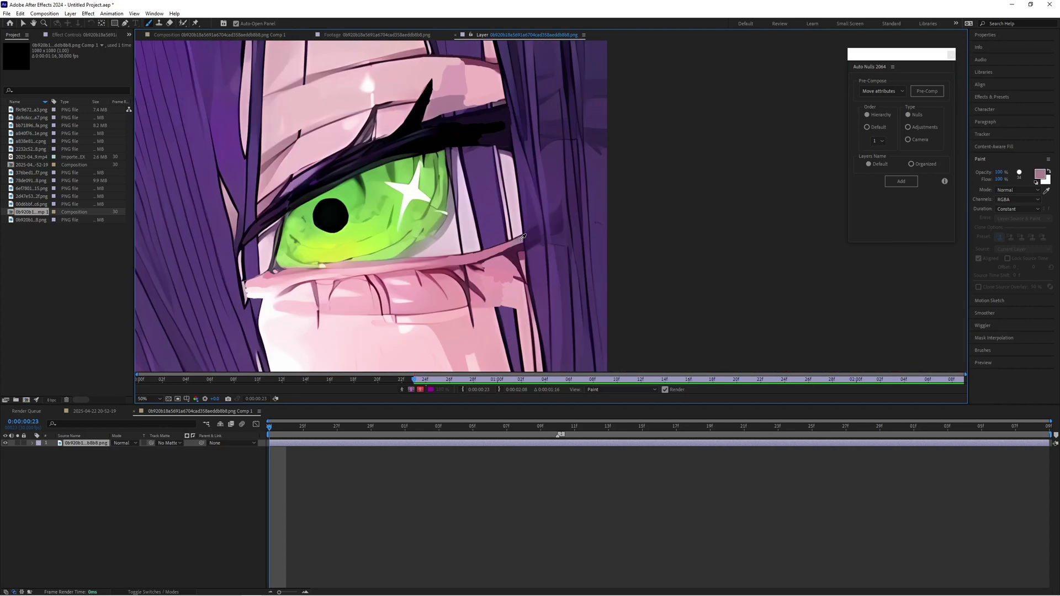
mouse_move(525, 238)
mouse_down()
mouse_move(558, 210)
mouse_move(548, 173)
mouse_up()
scroll(558, 211, down, 2)
scroll(554, 240, up, 3)
alt+click(496, 206)
alt+click(497, 219)
drag(502, 215, 574, 165)
scroll(472, 189, down, 3)
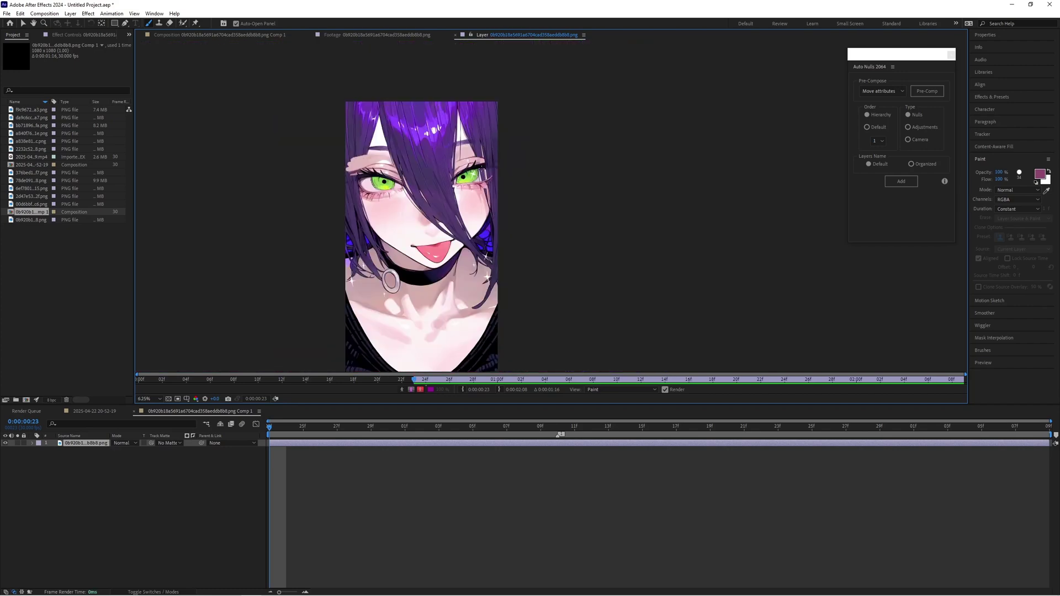
- Extend the right eye's dark upper lash line farther outward over the hair
scroll(479, 161, up, 3)
alt+click(420, 196)
mouse_move(436, 203)
mouse_down()
mouse_move(627, 211)
mouse_move(576, 178)
mouse_up()
mouse_move(452, 124)
mouse_down()
mouse_move(415, 138)
mouse_move(479, 167)
mouse_move(559, 165)
mouse_move(521, 179)
mouse_move(472, 172)
mouse_up()
scroll(431, 216, down, 3)
scroll(381, 196, down, 3)
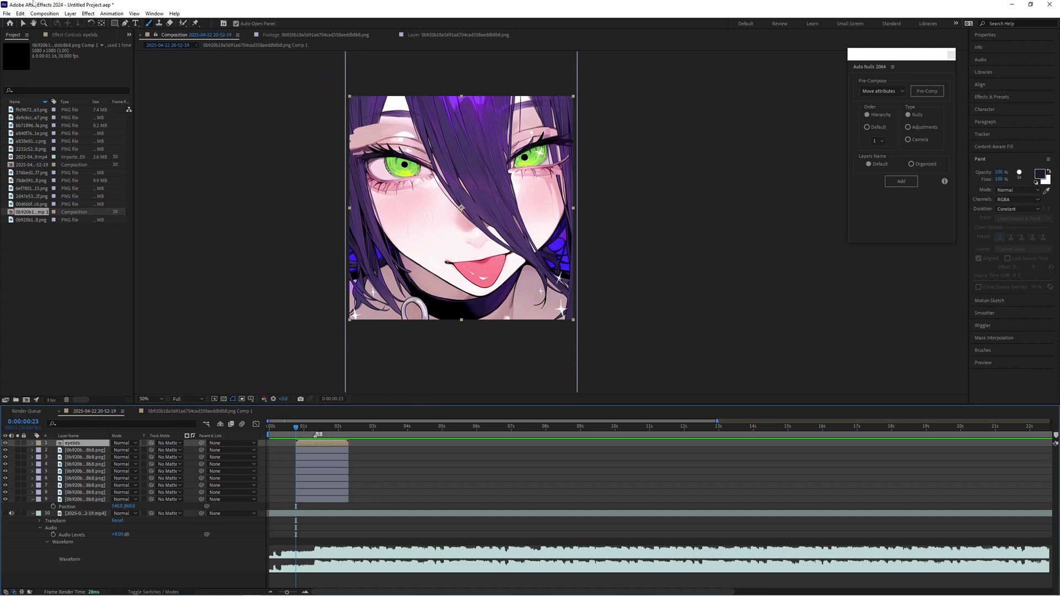
- Start a Pen mask on the eyelids layer, tracing the left eye's upper lash line underside from outer to inner corner
click(125, 23)
scroll(488, 160, up, 2)
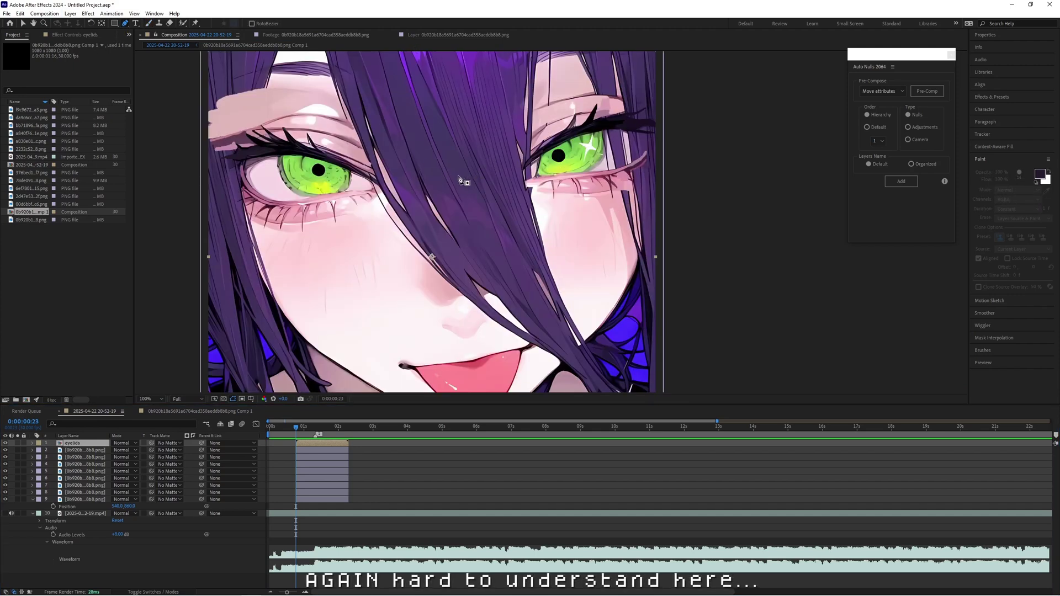
scroll(243, 157, up, 2)
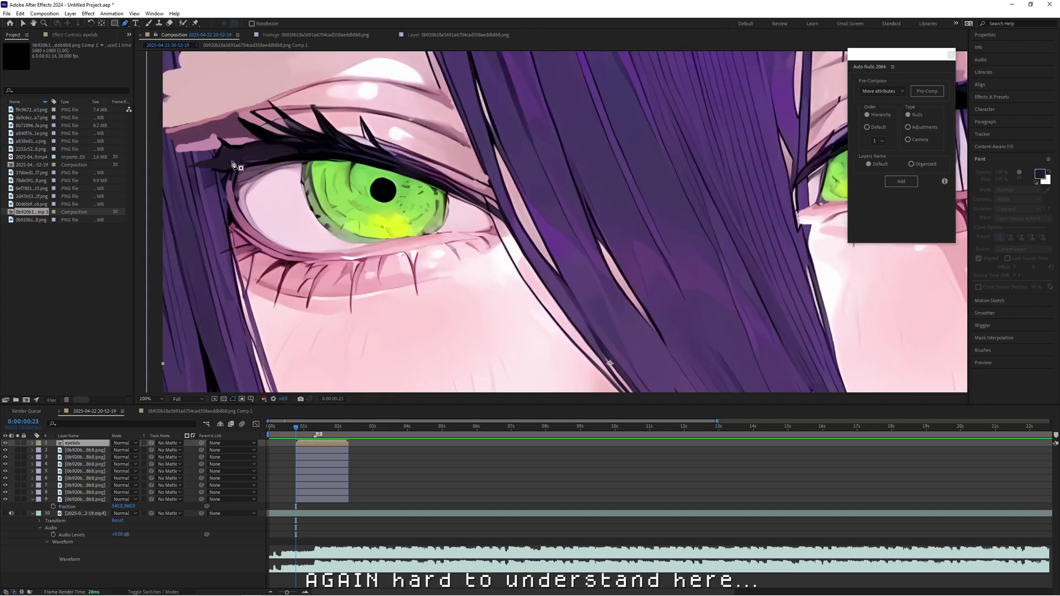
scroll(233, 164, up, 2)
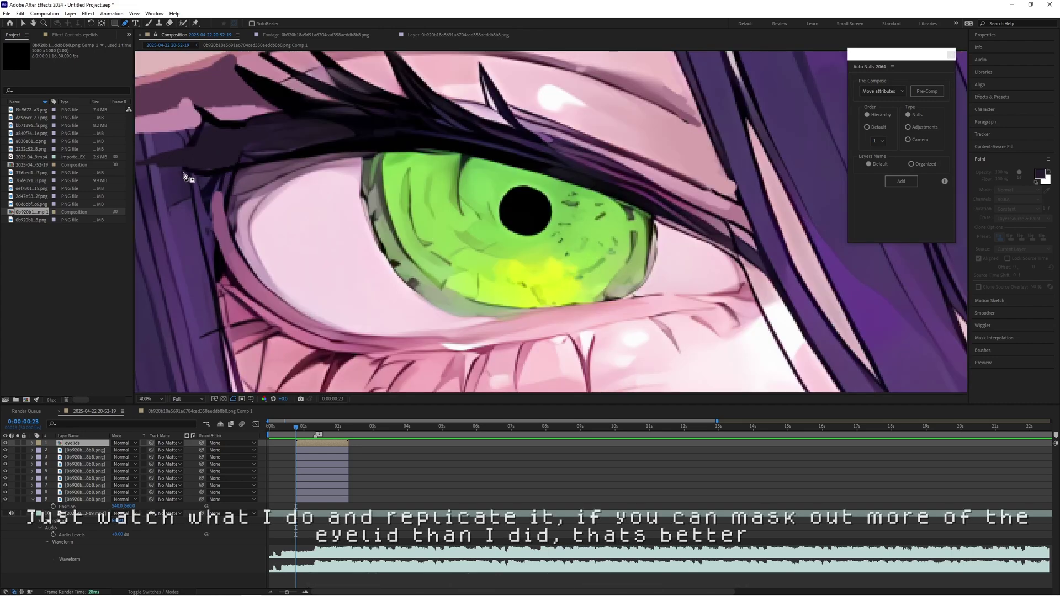
click(183, 170)
click(230, 174)
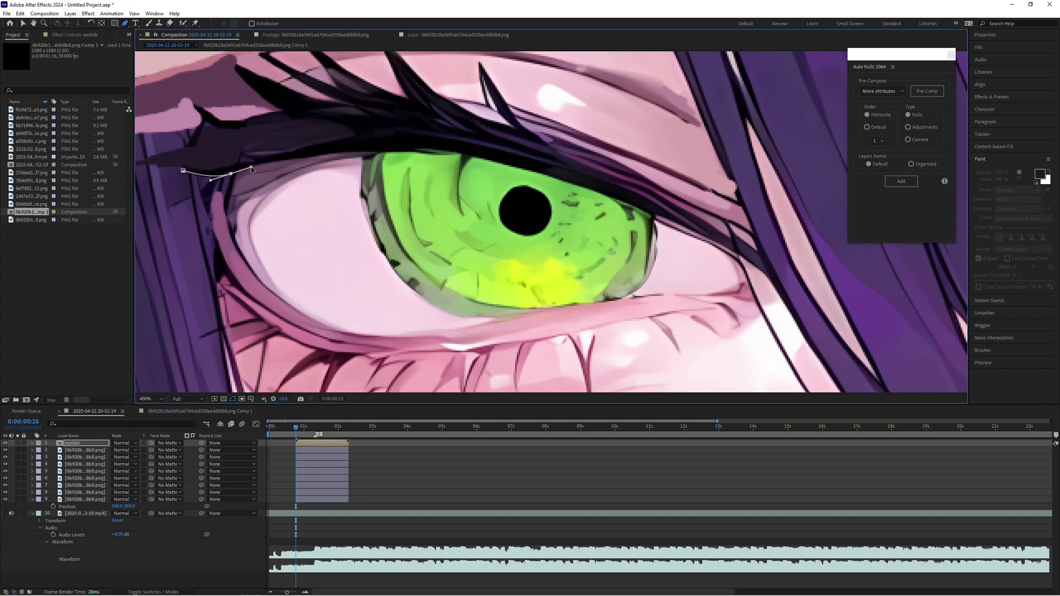
click(314, 157)
click(416, 149)
click(514, 166)
click(554, 178)
click(601, 194)
click(634, 206)
click(666, 219)
click(708, 241)
- Continue the mask past the left eye's inner corner, over the upper lid crease, and close it at the outer lash tip
scroll(708, 242, down, 1)
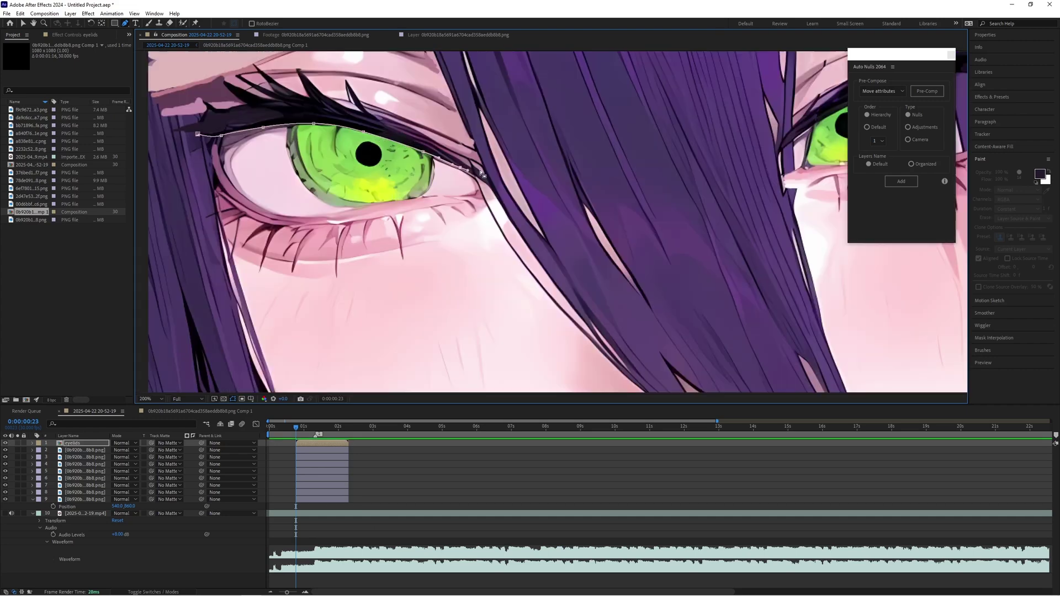
scroll(481, 182, up, 1)
click(477, 186)
scroll(539, 221, down, 2)
scroll(539, 220, up, 2)
click(500, 222)
scroll(536, 219, down, 2)
drag(491, 154, 468, 150)
scroll(397, 172, up, 1)
drag(391, 195, 380, 227)
click(392, 214)
click(364, 232)
click(377, 232)
click(386, 236)
scroll(433, 163, down, 2)
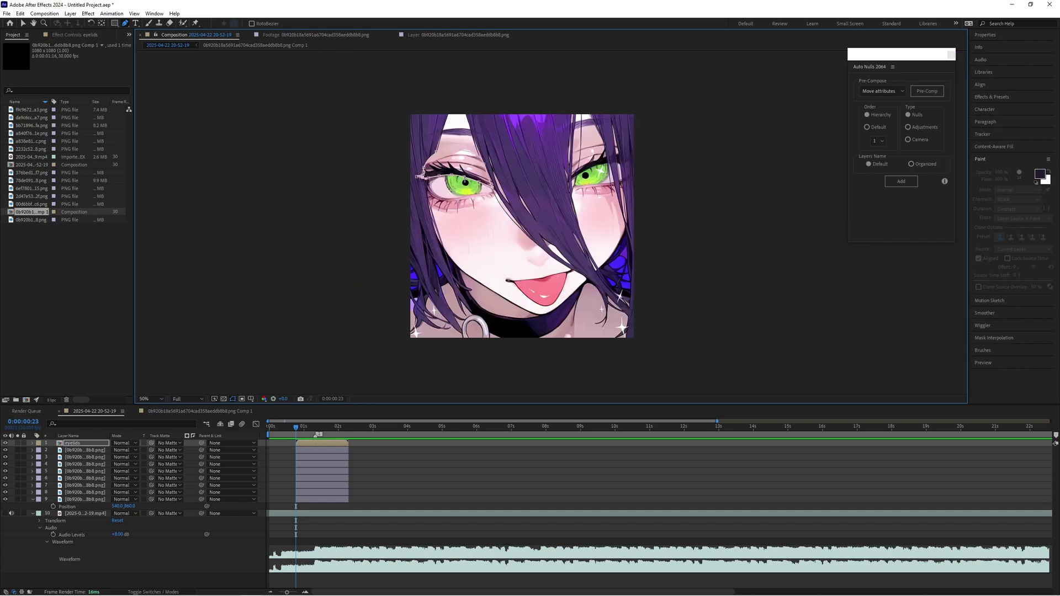
- Start a second mask along the left eye's lower lid rim from the inner corner to the outer corner
scroll(476, 194, up, 2)
click(536, 191)
click(517, 198)
click(499, 199)
drag(461, 203, 436, 207)
click(277, 162)
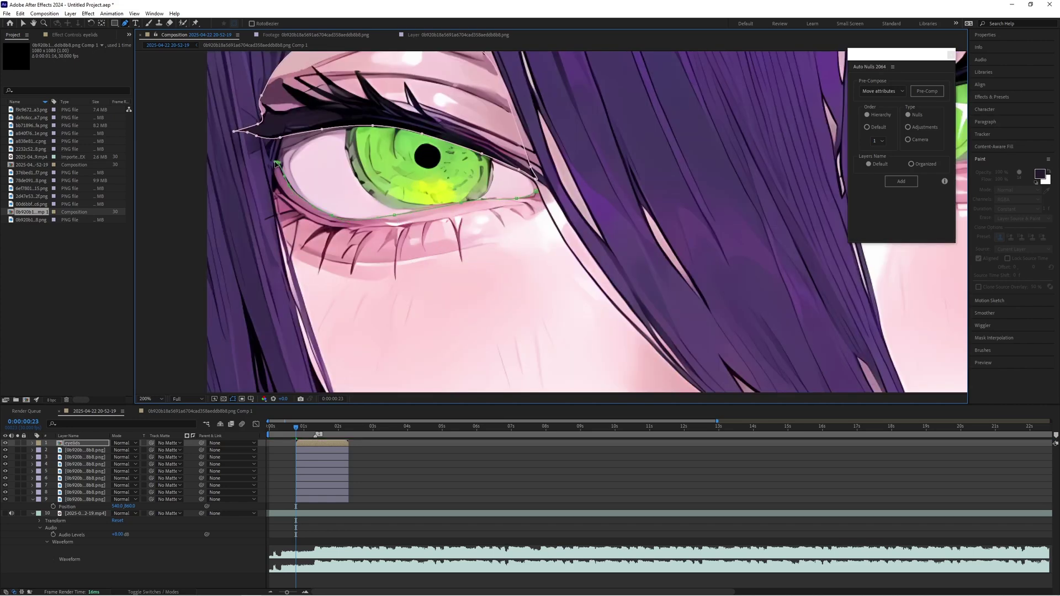
- Carry the lower-lid mask down around the left eye's lower lashes and upper cheek, and close it at the inner corner
click(270, 184)
click(278, 250)
click(342, 331)
click(527, 316)
click(544, 214)
scroll(305, 136, down, 2)
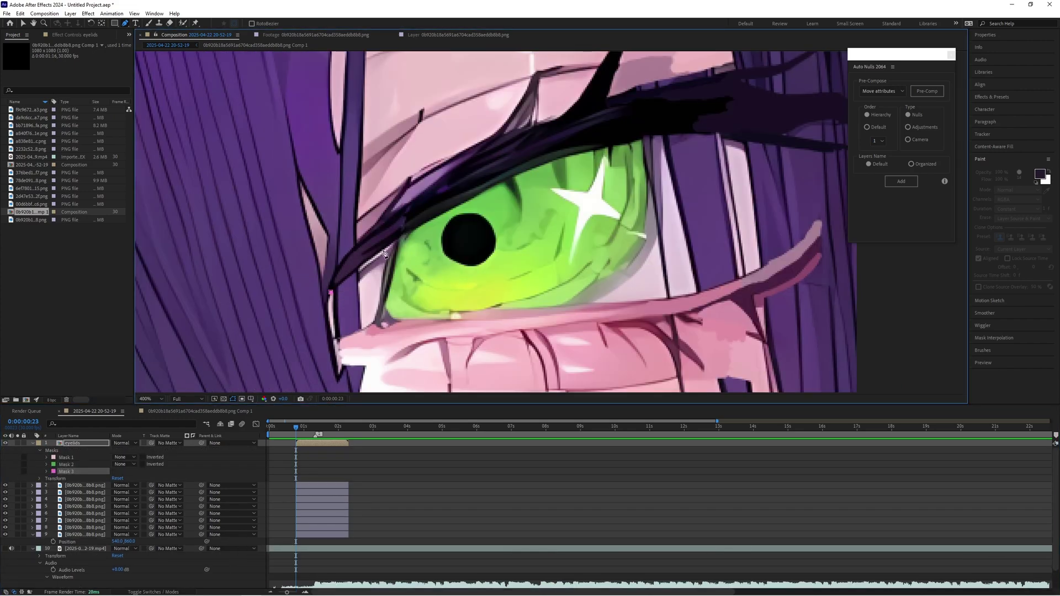
- Start a mask along the underside of the right eye's upper lash line, from the inner corner outward
click(330, 292)
click(384, 246)
click(471, 197)
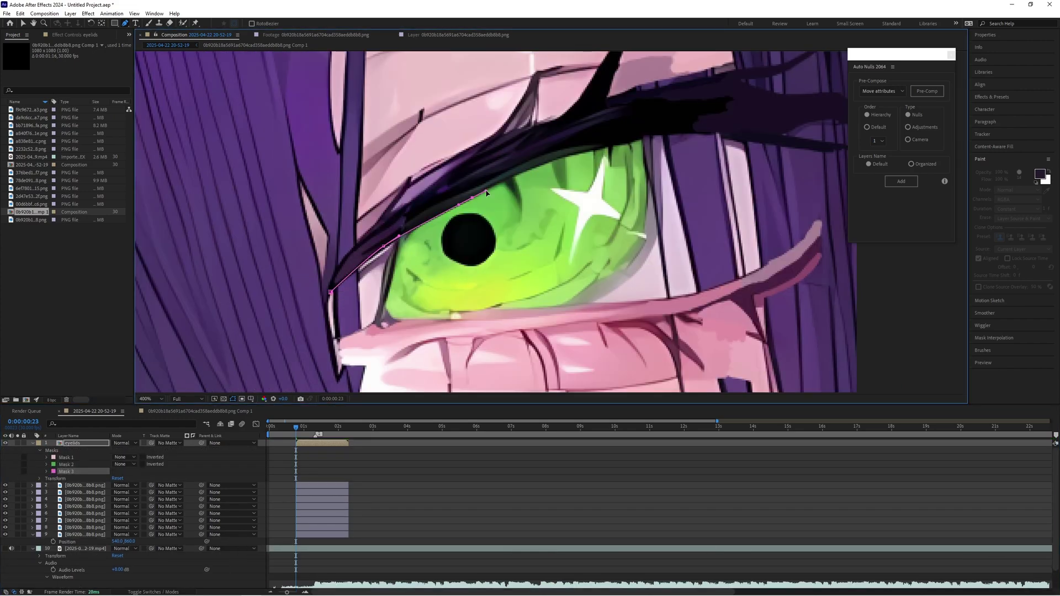
click(548, 163)
click(633, 140)
click(669, 133)
click(692, 134)
click(713, 135)
- Outline the lowest outer lash tip of the right eye and the notch above it with the mask path
drag(757, 144, 778, 148)
drag(828, 152, 845, 144)
click(783, 135)
click(798, 123)
click(809, 122)
click(821, 121)
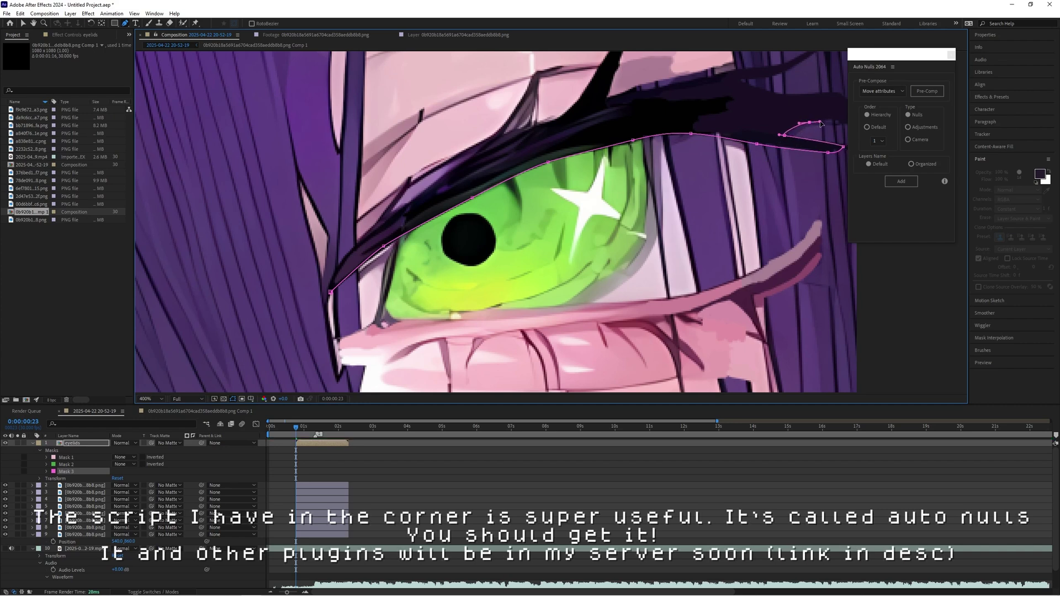
- Move the Auto Nulls window off the image and outline the right eye's middle outer lash tip with the mask path
drag(891, 59, 982, 56)
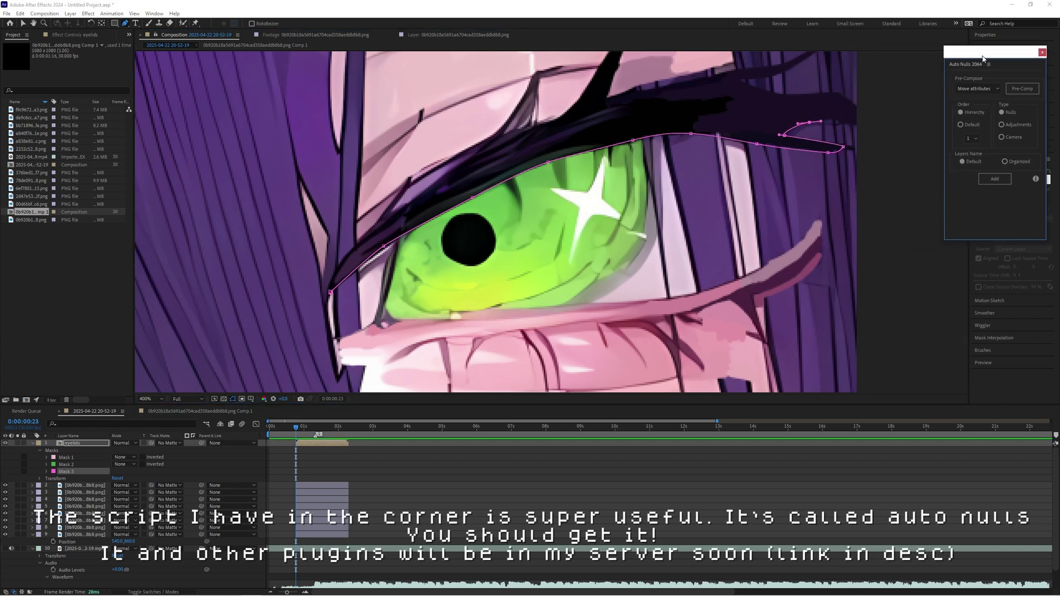
click(837, 121)
click(844, 123)
click(853, 104)
click(843, 95)
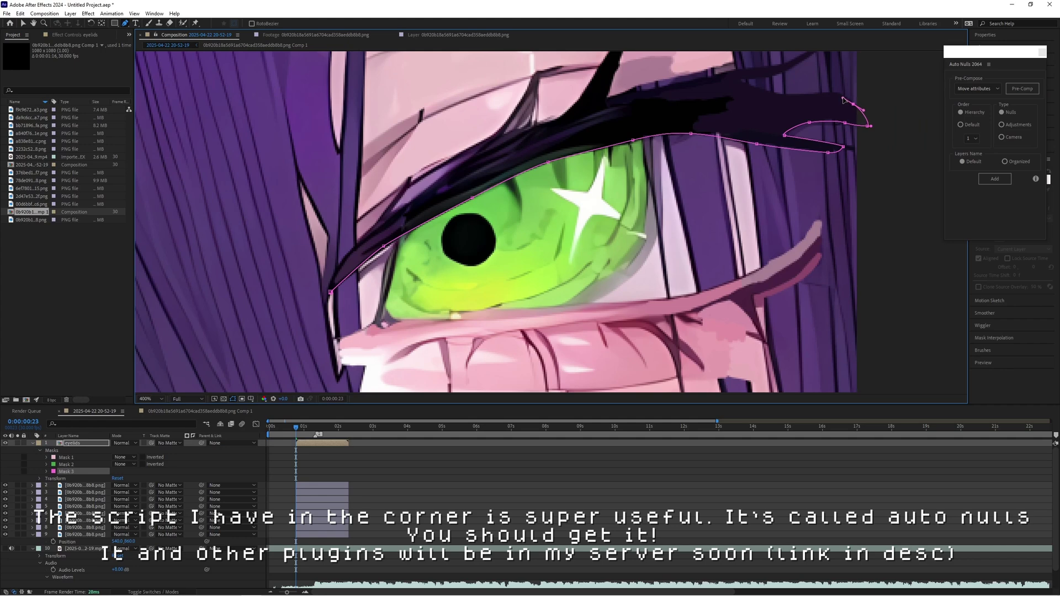
click(831, 94)
click(819, 95)
click(775, 94)
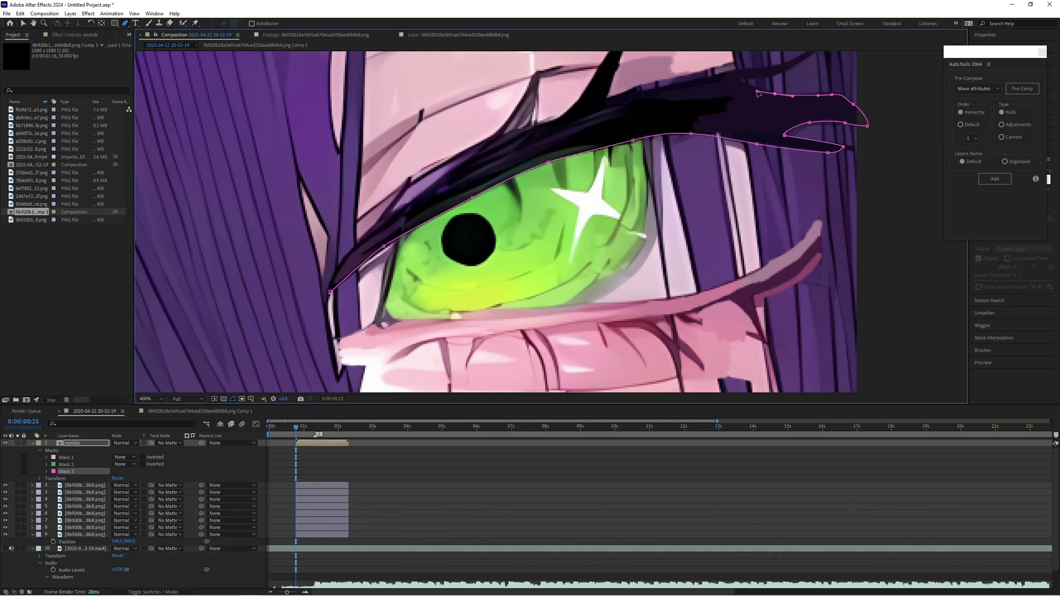
- Outline the right eye's thin uppermost outer lash out to its tip with the mask path
click(756, 89)
click(739, 81)
click(758, 76)
drag(802, 59, 606, 262)
scroll(605, 263, up, 1)
click(605, 263)
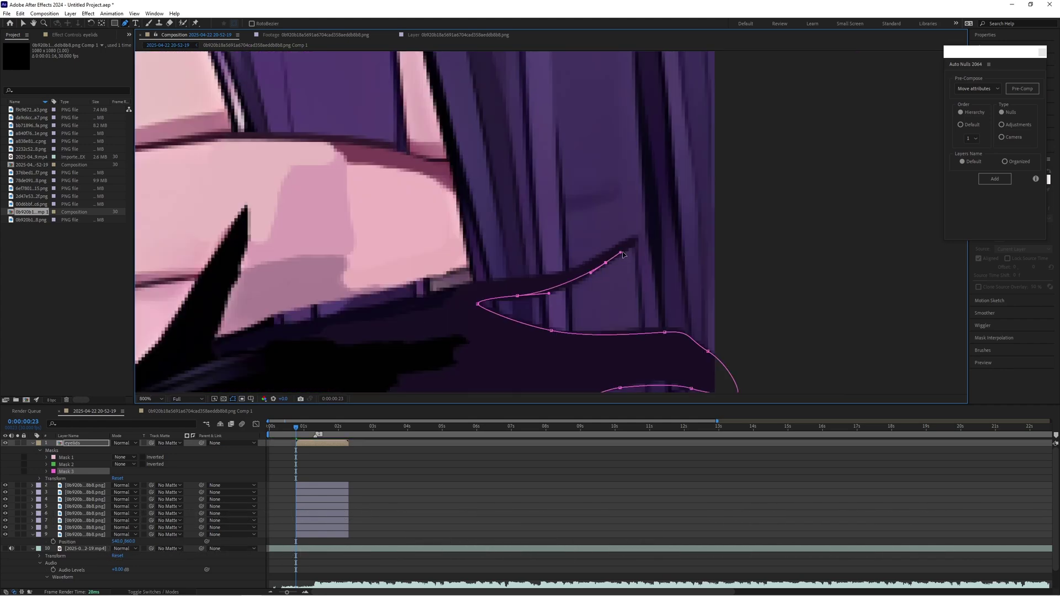
click(634, 240)
- Trace back over the right eye's upper lid crease and down to the inner corner, closing the upper-lid mask
click(555, 276)
drag(469, 282, 460, 284)
drag(453, 207, 447, 174)
scroll(559, 314, down, 2)
drag(495, 272, 483, 272)
drag(408, 284, 394, 288)
drag(366, 306, 358, 317)
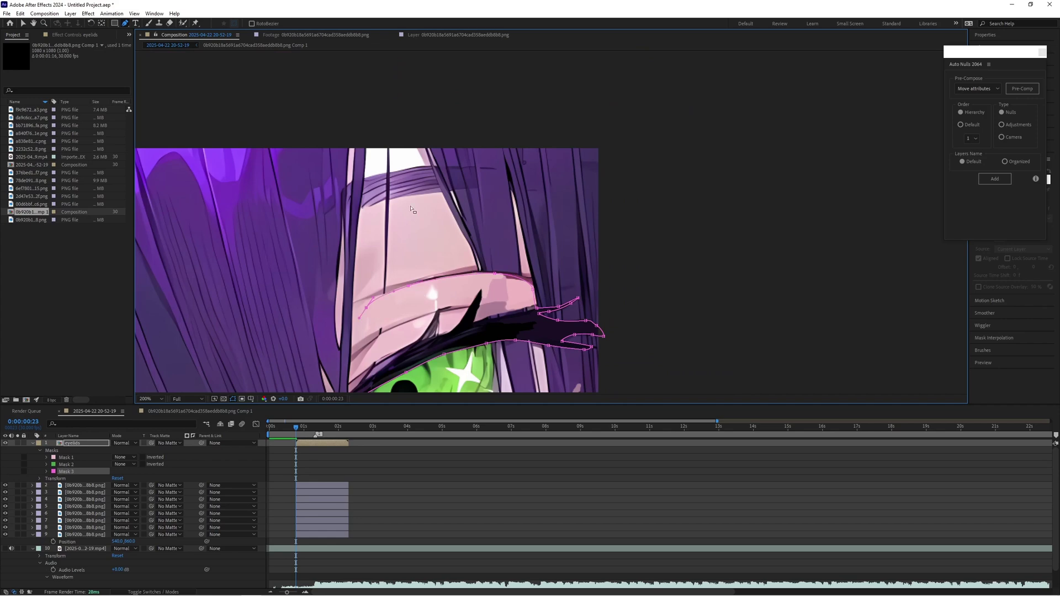
drag(412, 208, 430, 135)
drag(372, 267, 368, 280)
drag(356, 321, 354, 333)
click(352, 345)
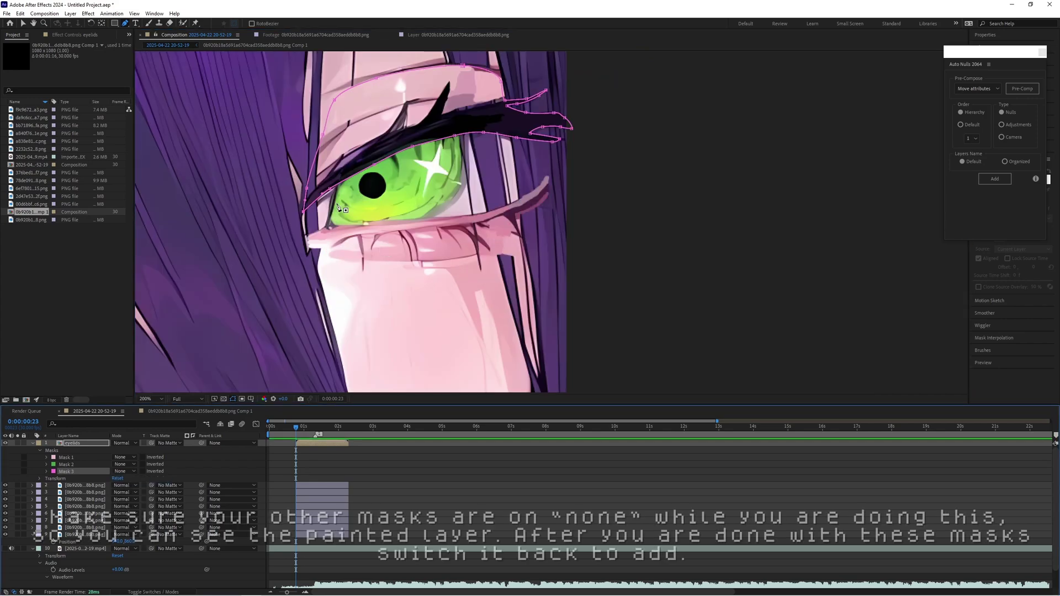
- Start a new mask along the right eye's lower lid rim, from the inner corner to the outer painted tip
click(280, 236)
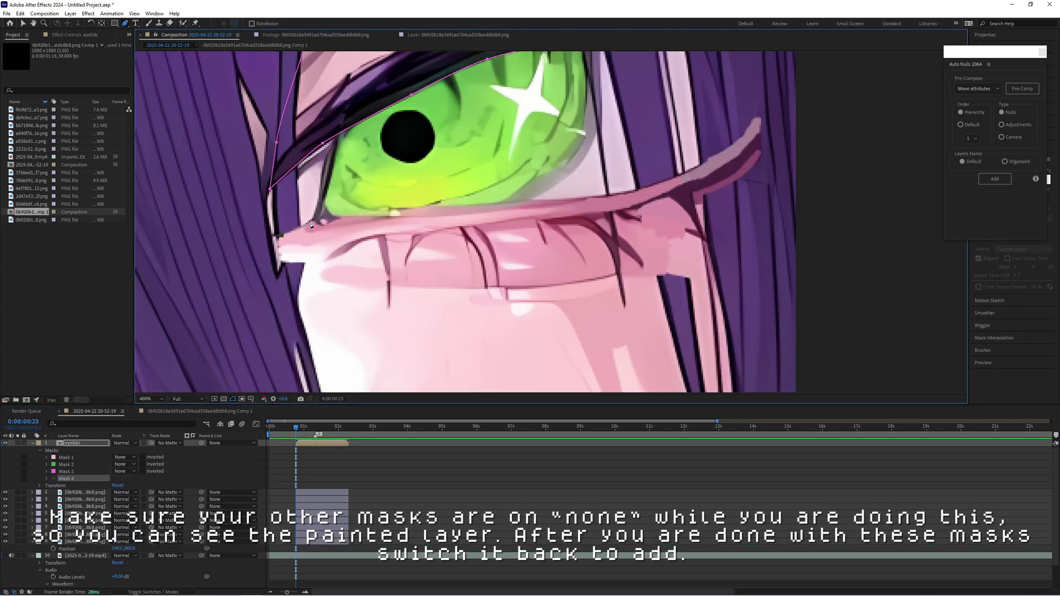
click(313, 220)
click(359, 215)
click(385, 216)
click(411, 219)
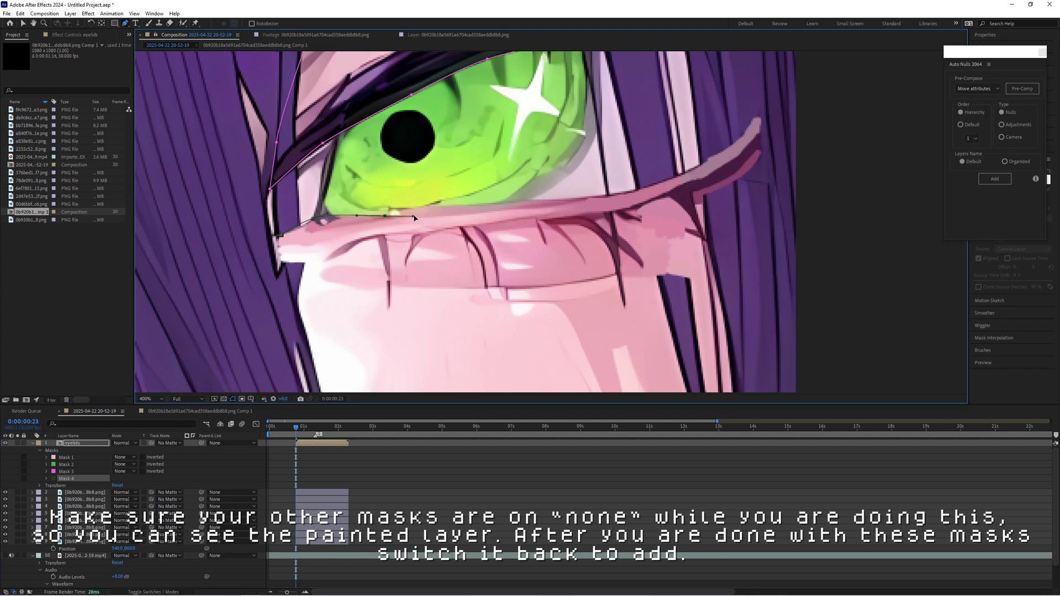
drag(513, 201, 533, 205)
click(678, 178)
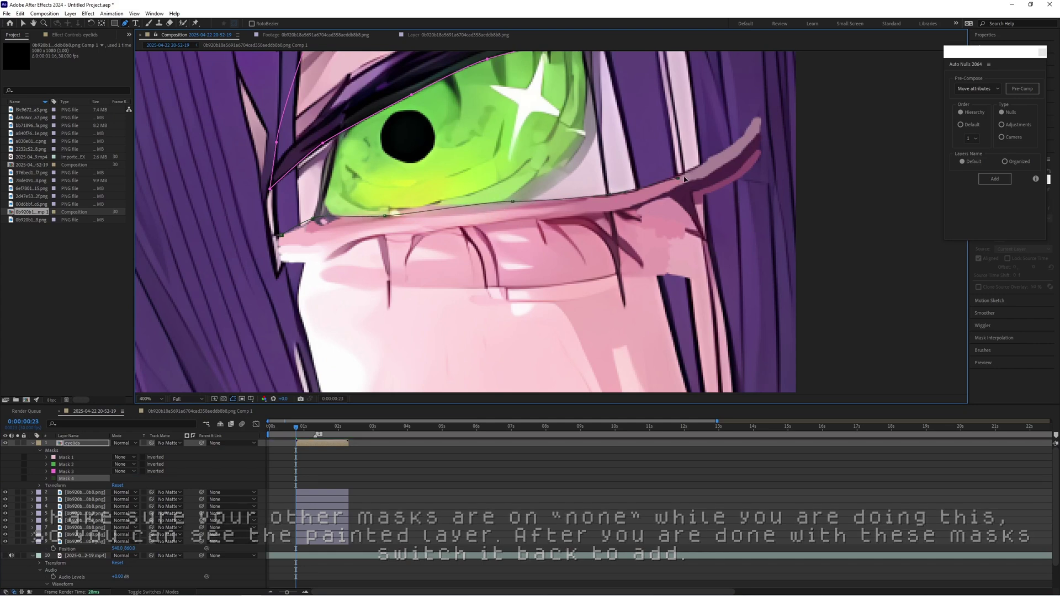
mouse_move(684, 180)
mouse_down()
mouse_move(700, 169)
mouse_move(678, 178)
mouse_up()
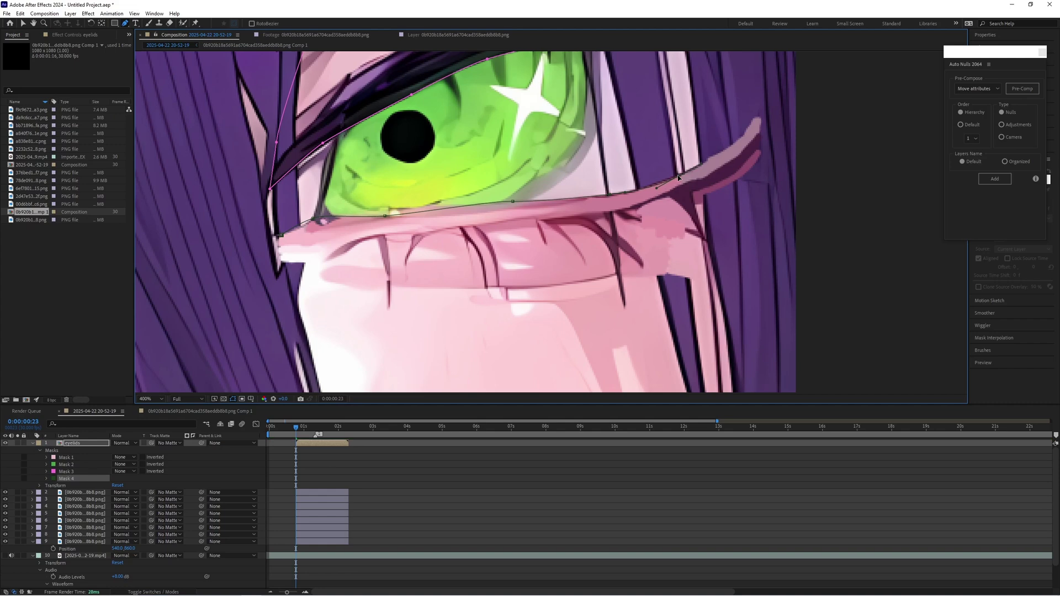
drag(724, 150, 738, 141)
click(759, 116)
- Carry the right lower-lid mask beneath the lashes across the cheek and close it at the inner corner
scroll(642, 185, down, 1)
drag(634, 282, 608, 307)
drag(524, 293, 499, 282)
click(472, 236)
click(461, 210)
scroll(549, 126, down, 2)
scroll(603, 199, down, 2)
scroll(560, 160, up, 4)
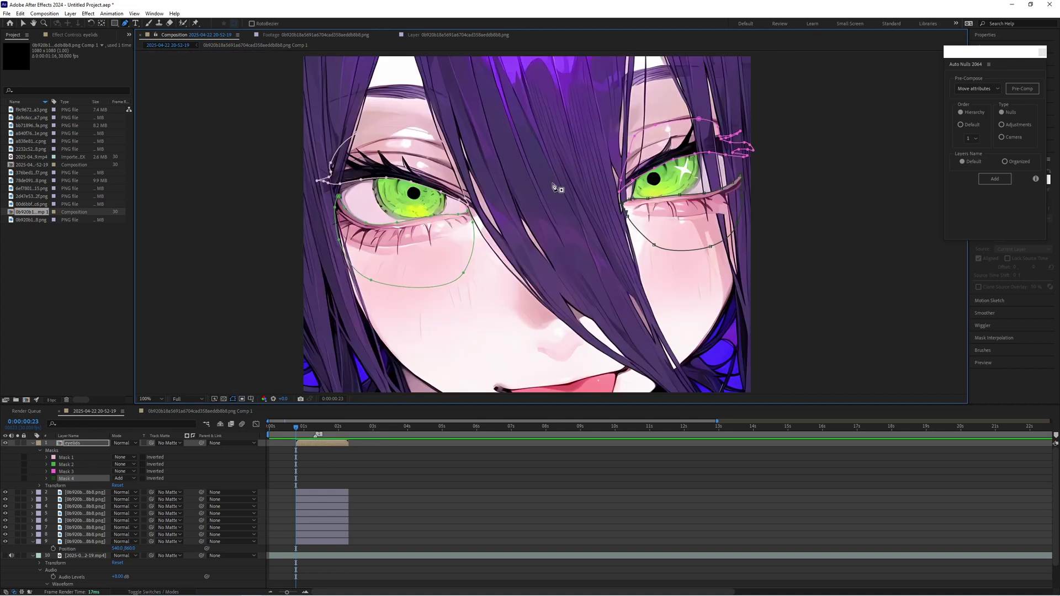
- Pre-compose the image layer directly below eyelids with all attributes moved into it, and place it above the eyelids layer
key(v)
right_click(319, 494)
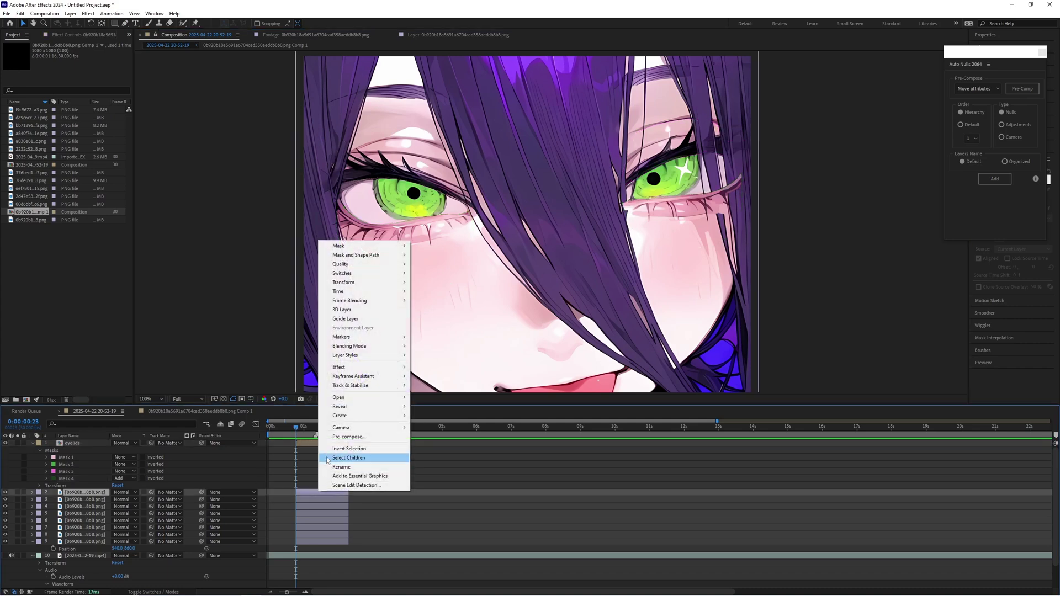
click(359, 436)
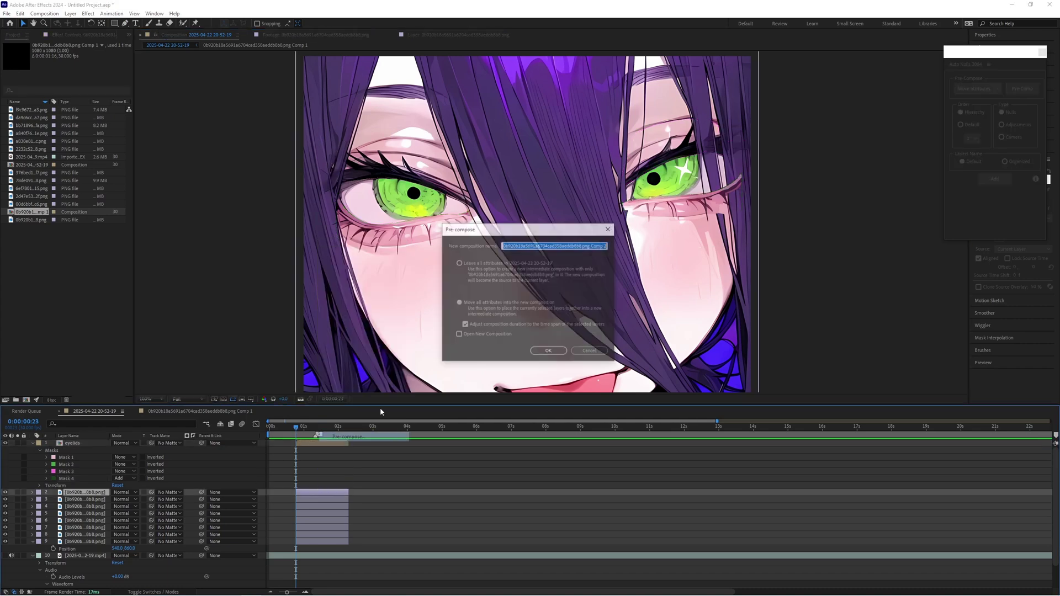
click(546, 351)
drag(87, 492, 98, 442)
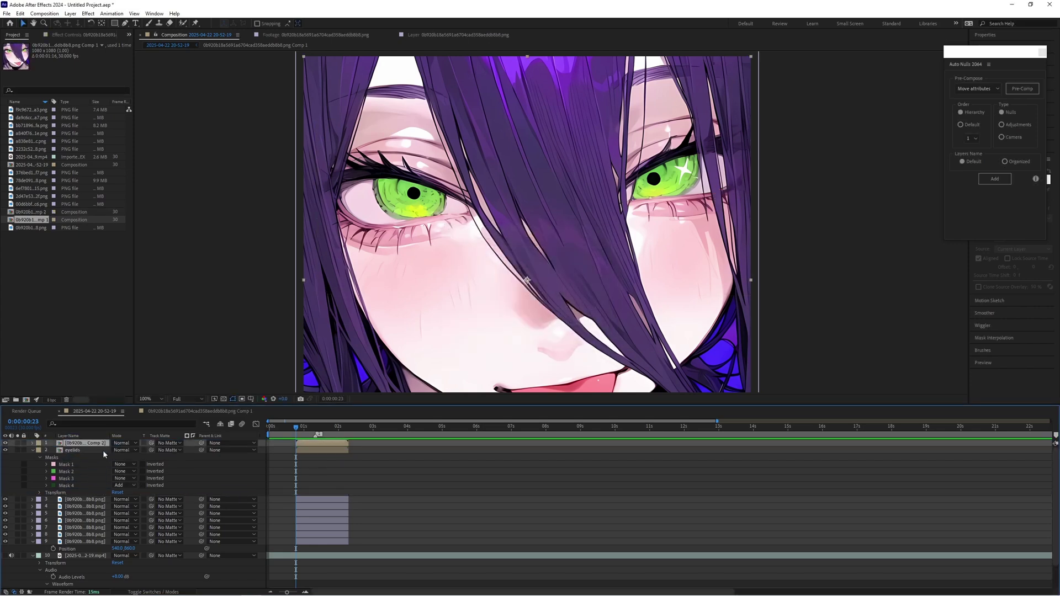
- Set Masks 1 to 4 of the eyelids layer to Add mode
click(67, 464)
shift+click(69, 486)
click(124, 464)
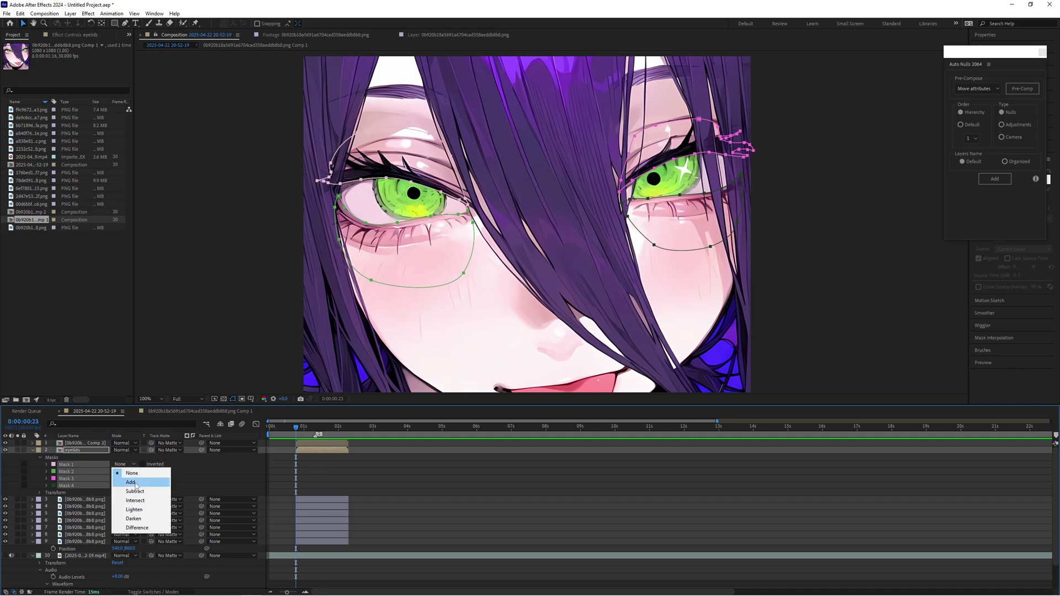
click(127, 472)
scroll(351, 177, down, 4)
scroll(389, 177, up, 2)
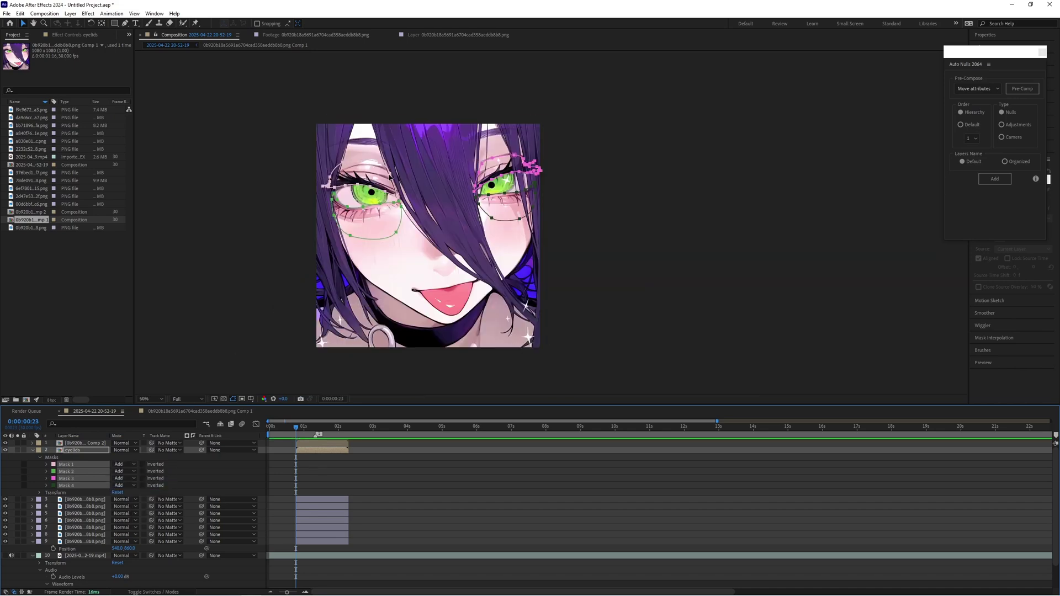
scroll(374, 183, up, 2)
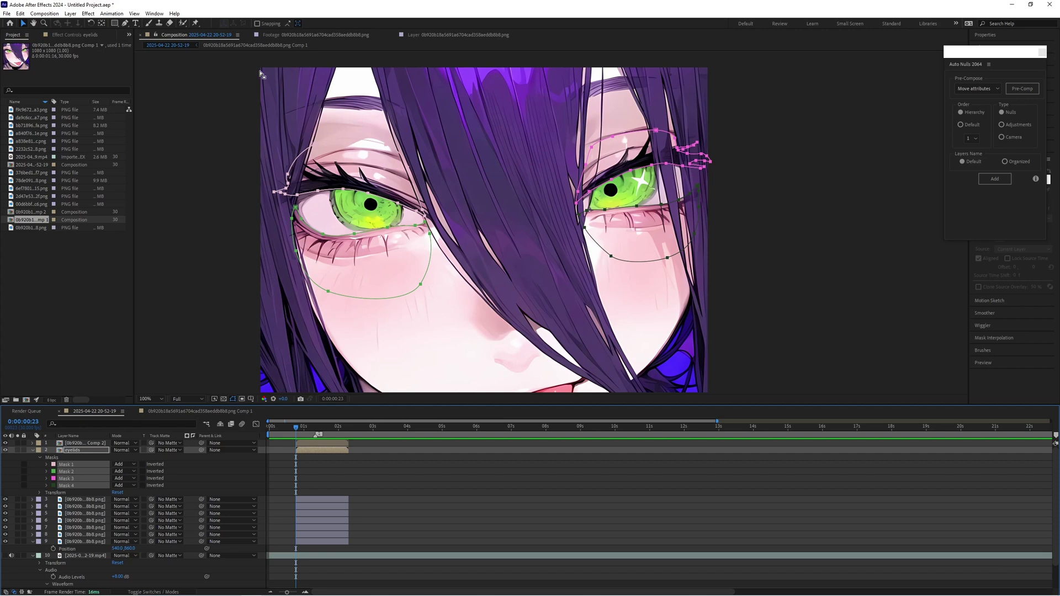
- Rename the new top pre-composed layer as hair
right_click(85, 443)
click(91, 429)
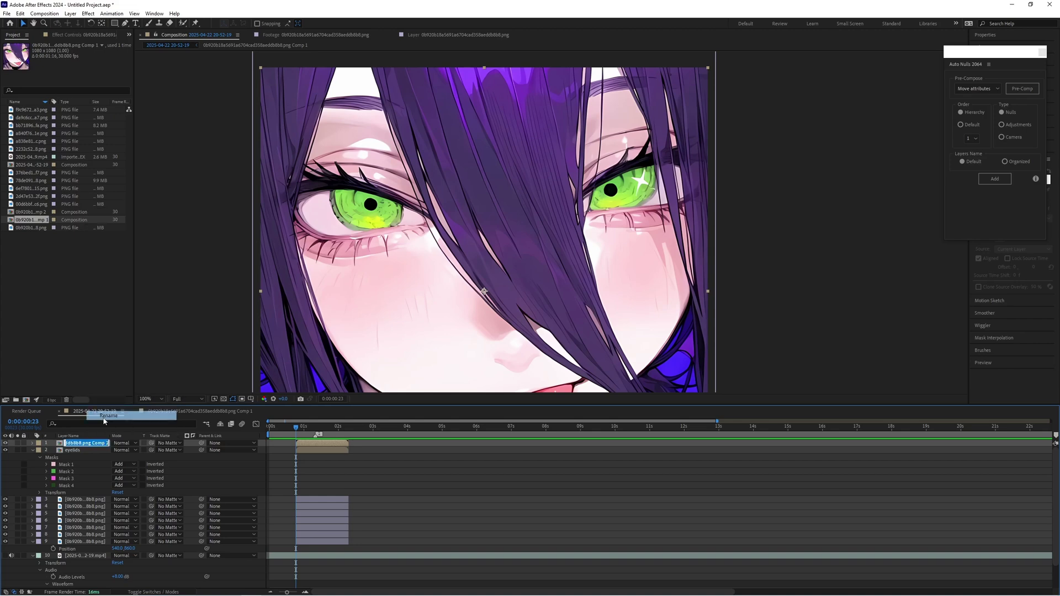
text(hair)
key(Return)
- Start a Pen mask on the hair layer, tracing the left hair section's inner edge from the eyebrow down past the eye
key(g)
scroll(412, 194, up, 2)
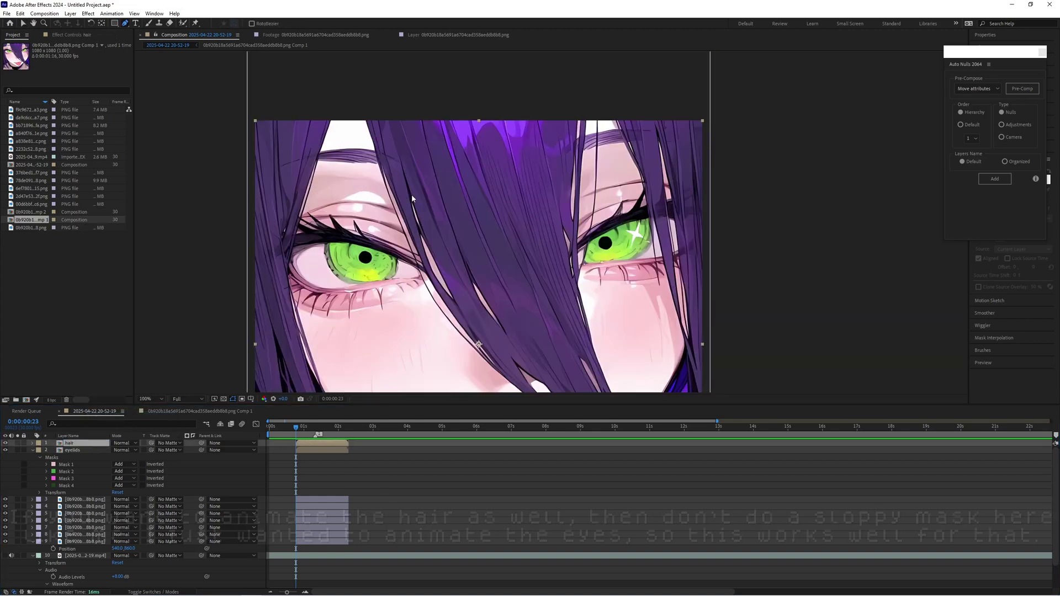
scroll(320, 209, up, 1)
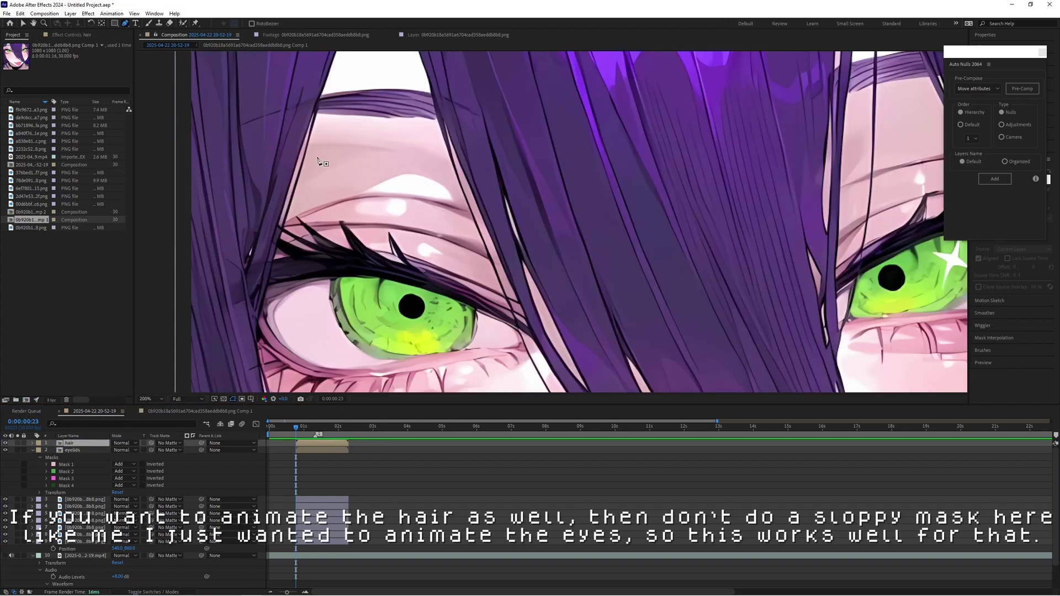
click(316, 113)
click(287, 217)
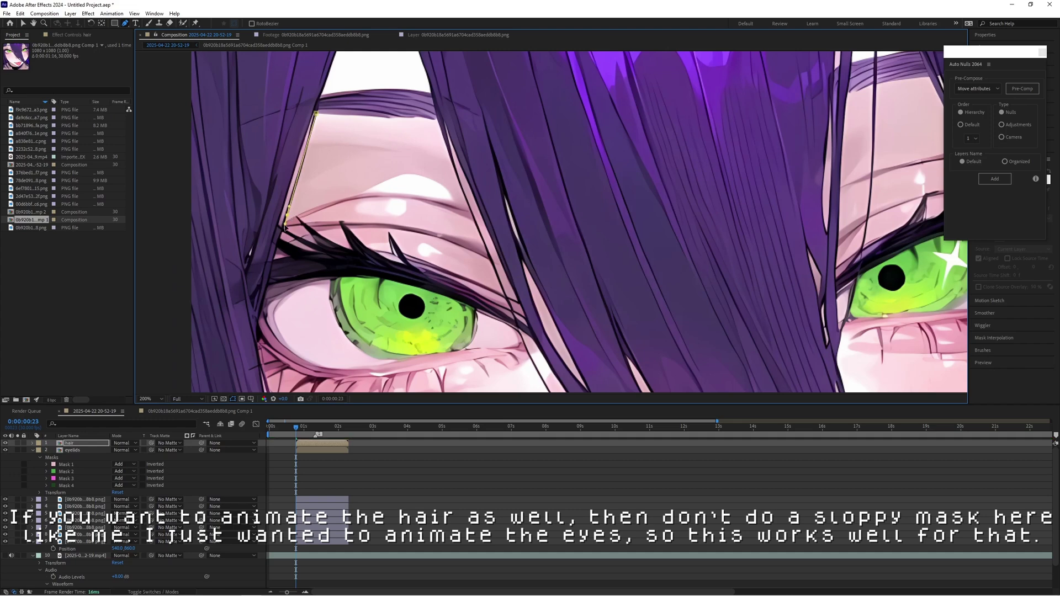
click(260, 316)
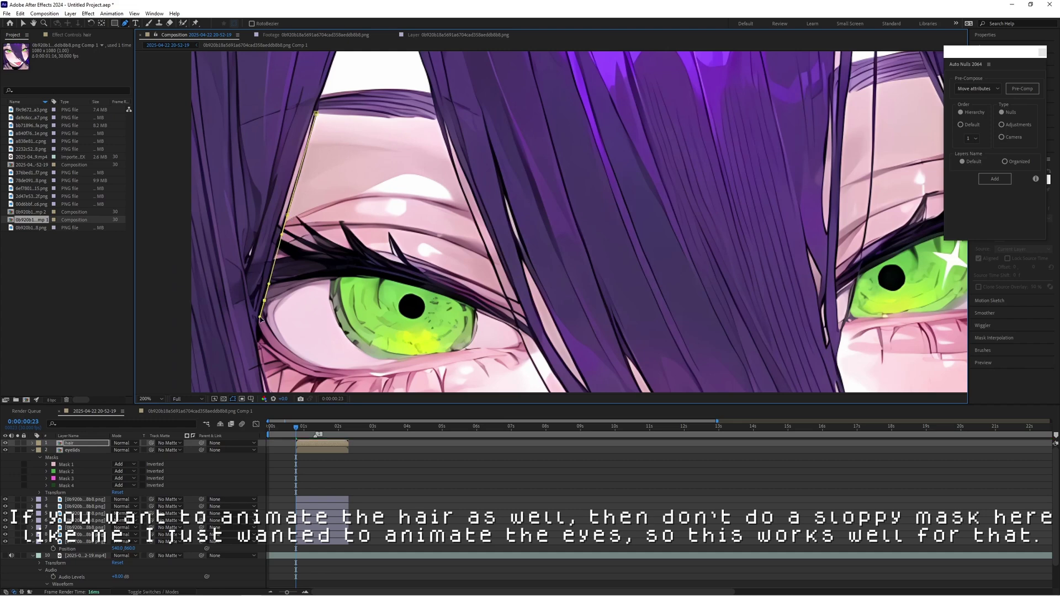
click(257, 356)
scroll(276, 164, down, 1)
scroll(271, 274, up, 1)
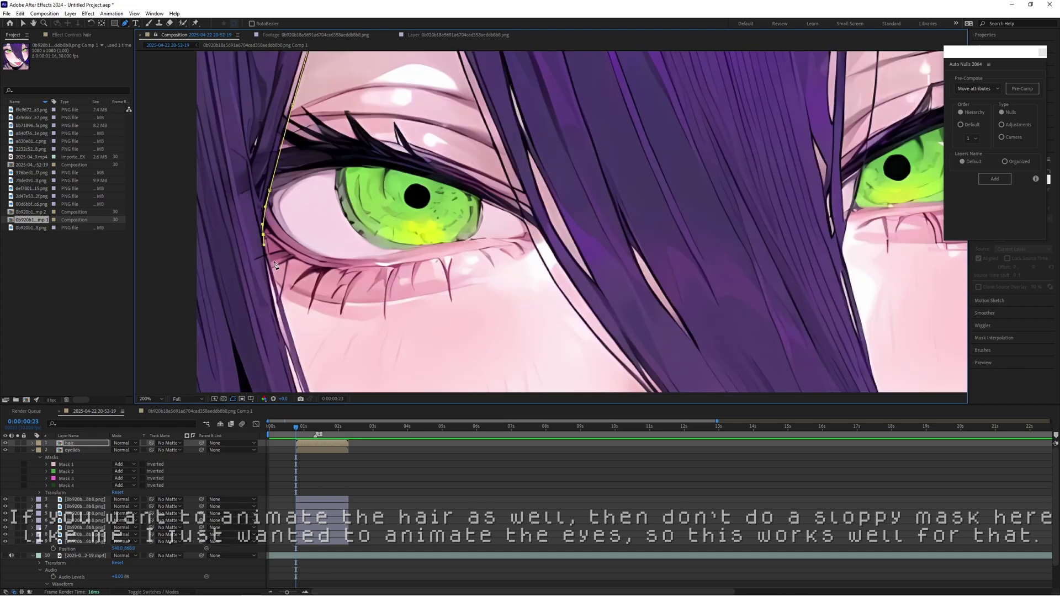
drag(274, 277, 276, 285)
- Loop the hair mask loosely around the outside of the left hair section and close it near the eyebrow
scroll(347, 216, down, 2)
scroll(340, 247, up, 1)
click(316, 278)
drag(253, 193, 247, 169)
drag(230, 258, 224, 348)
drag(236, 161, 238, 137)
drag(254, 112, 275, 108)
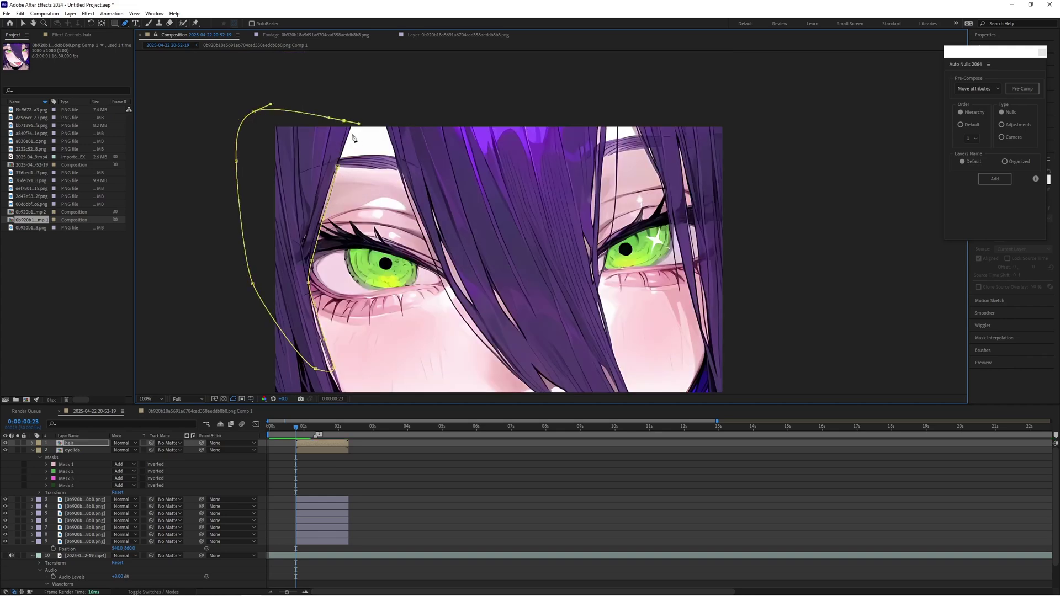
click(347, 140)
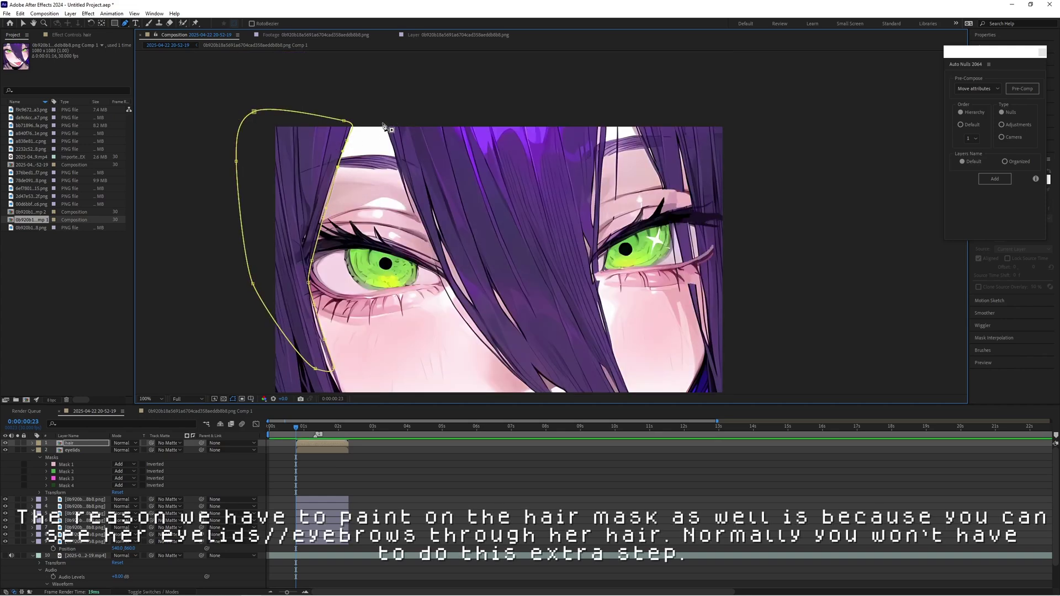
- Set Mask 1 of the hair layer to None mode
click(33, 443)
click(40, 450)
click(126, 457)
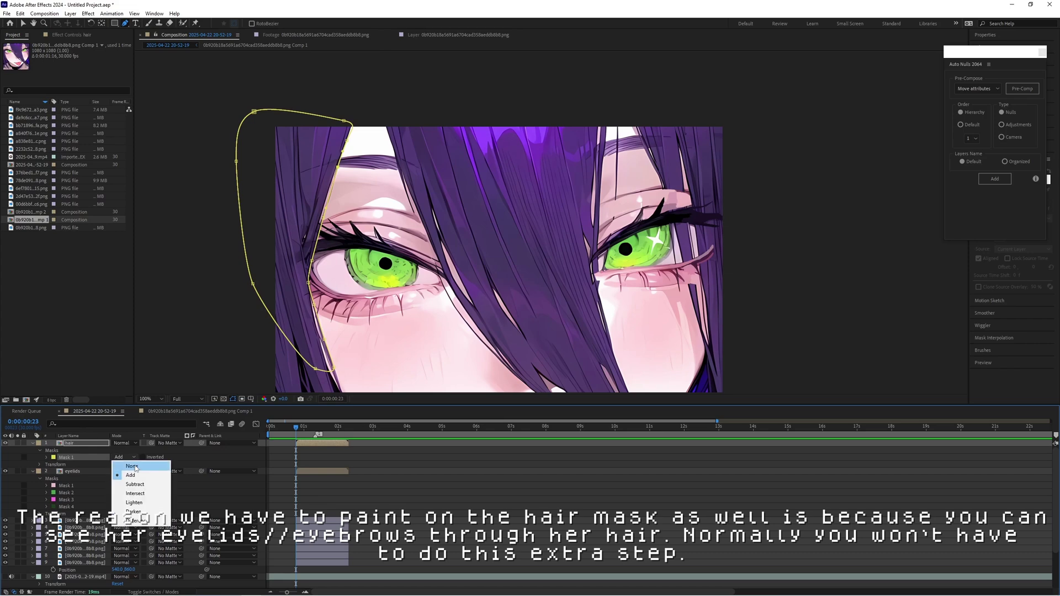
click(128, 465)
- Draw a second closed mask on the hair layer around the large central hair section, looping above the image's upper edge
click(383, 121)
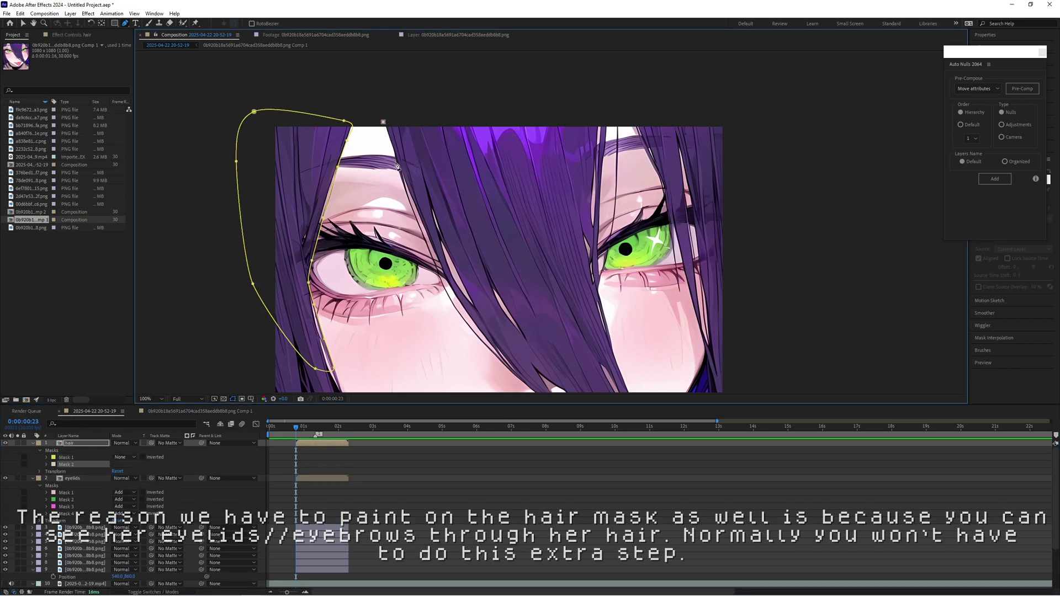
drag(428, 249, 274, 189)
scroll(497, 363, up, 1)
click(431, 275)
click(468, 322)
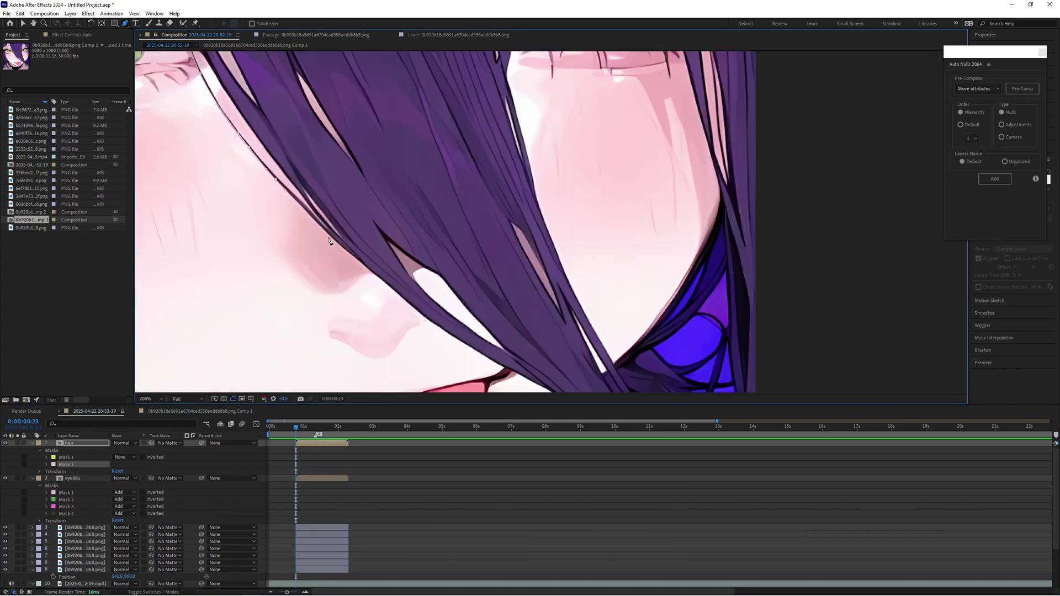
drag(479, 184, 501, 370)
drag(525, 274, 530, 256)
drag(549, 185, 554, 169)
drag(553, 168, 521, 353)
drag(532, 195, 529, 172)
drag(495, 112, 464, 109)
drag(464, 110, 697, 155)
click(343, 151)
- Trace a third mask on the hair layer along the skin gap beside the thin outer strand, from the left eyebrow down to the cheek
scroll(337, 139, down, 2)
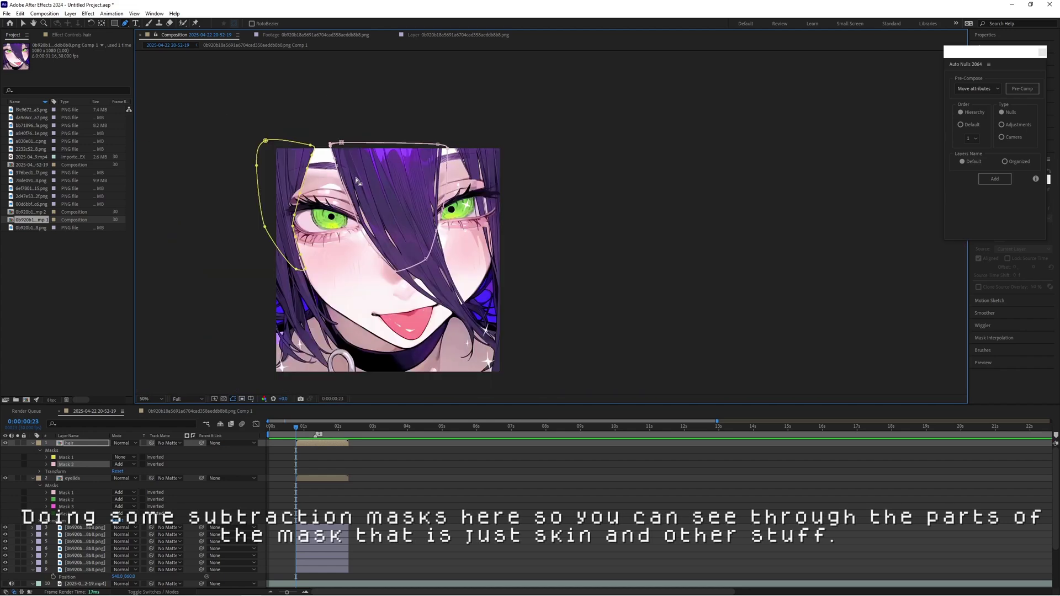
scroll(368, 223, up, 1)
scroll(368, 226, up, 2)
scroll(369, 226, down, 2)
scroll(307, 93, up, 2)
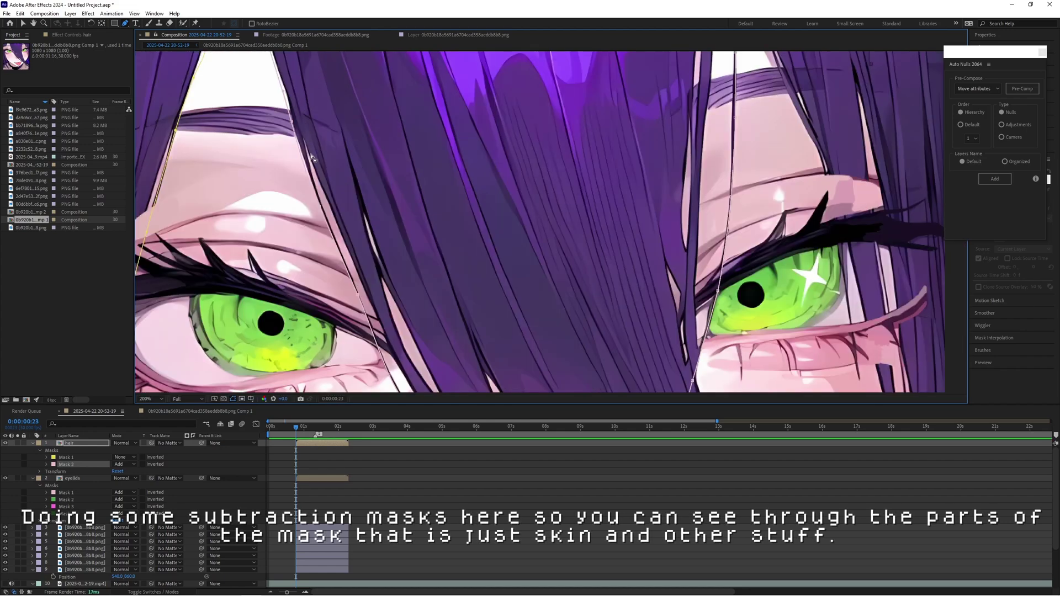
scroll(314, 158, up, 2)
click(294, 123)
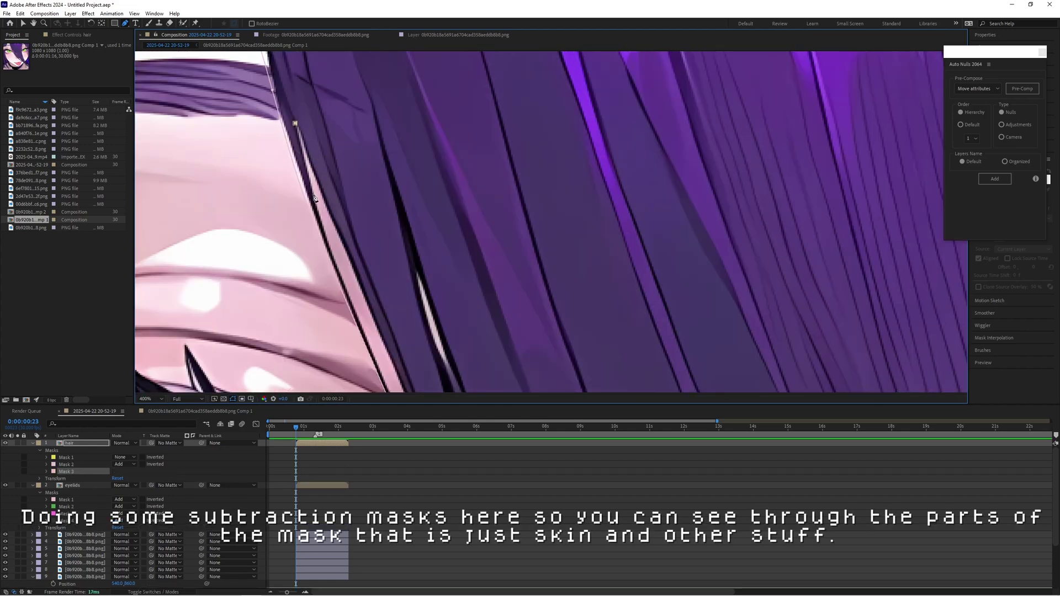
click(316, 209)
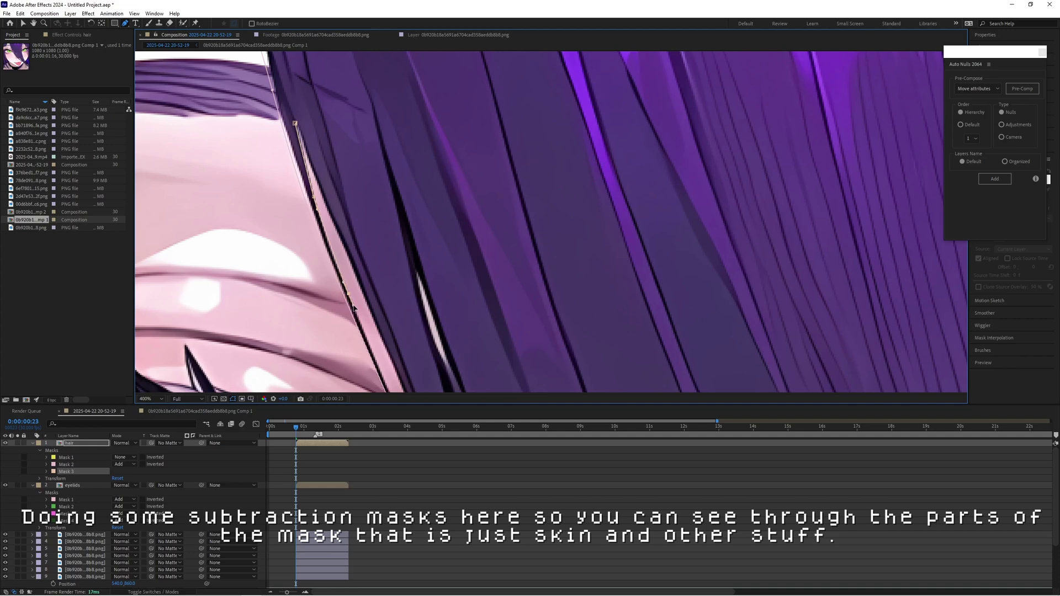
scroll(348, 117, down, 2)
scroll(331, 142, up, 2)
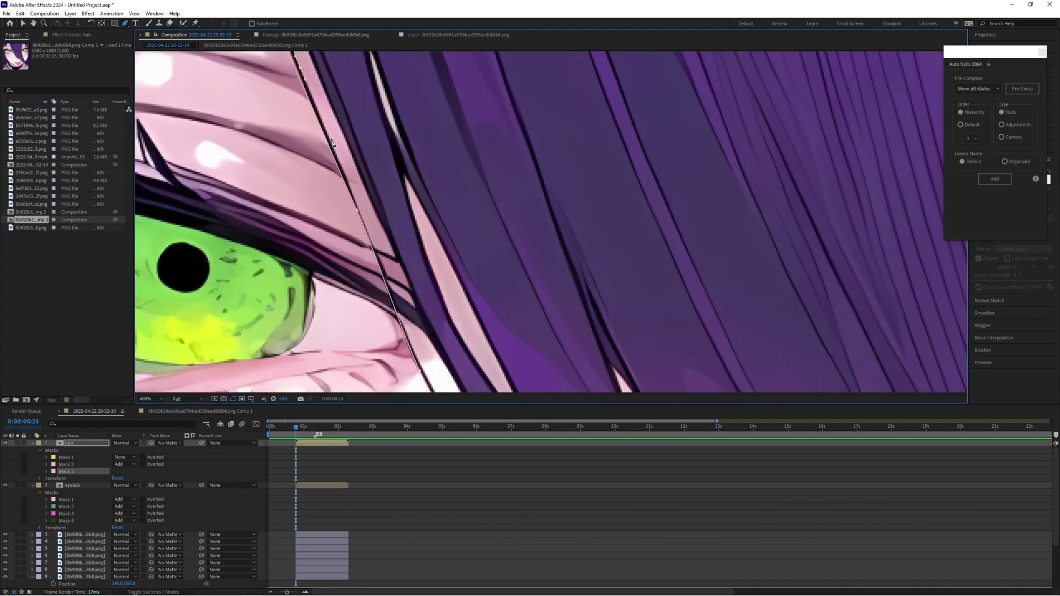
scroll(331, 142, down, 2)
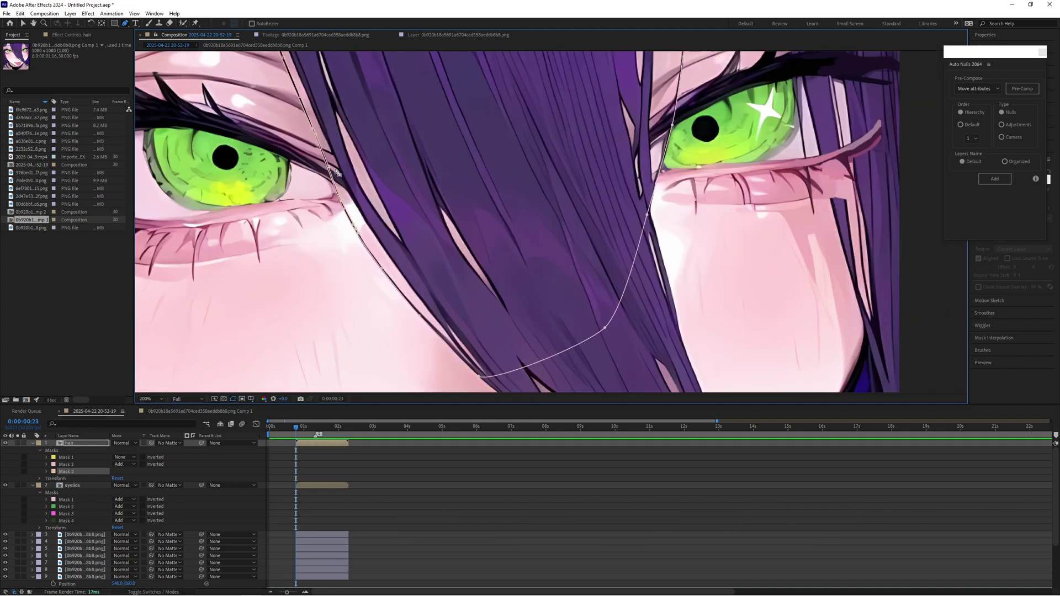
scroll(337, 172, up, 2)
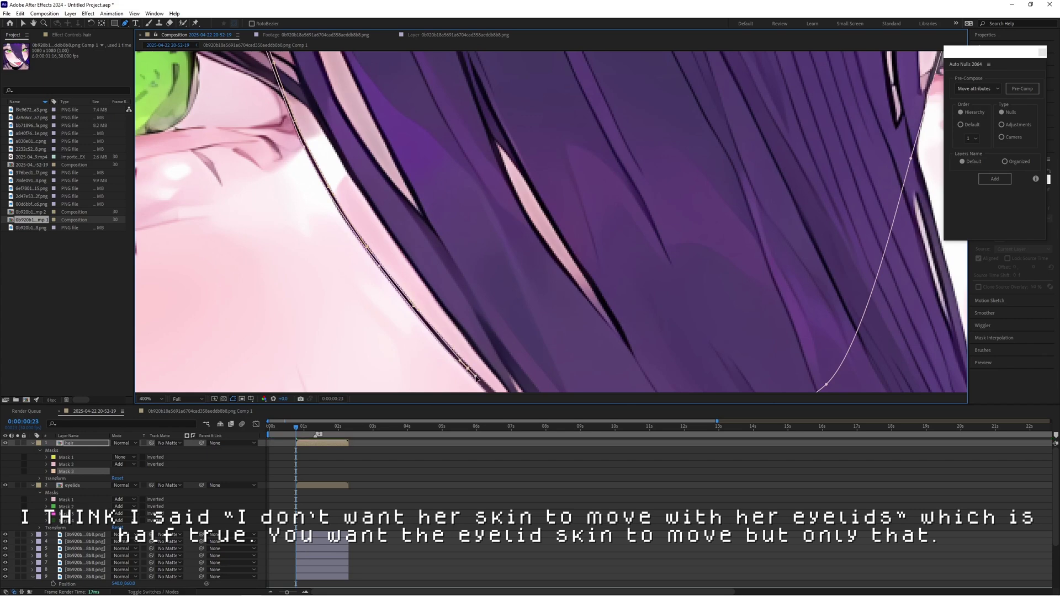
scroll(344, 202, down, 1)
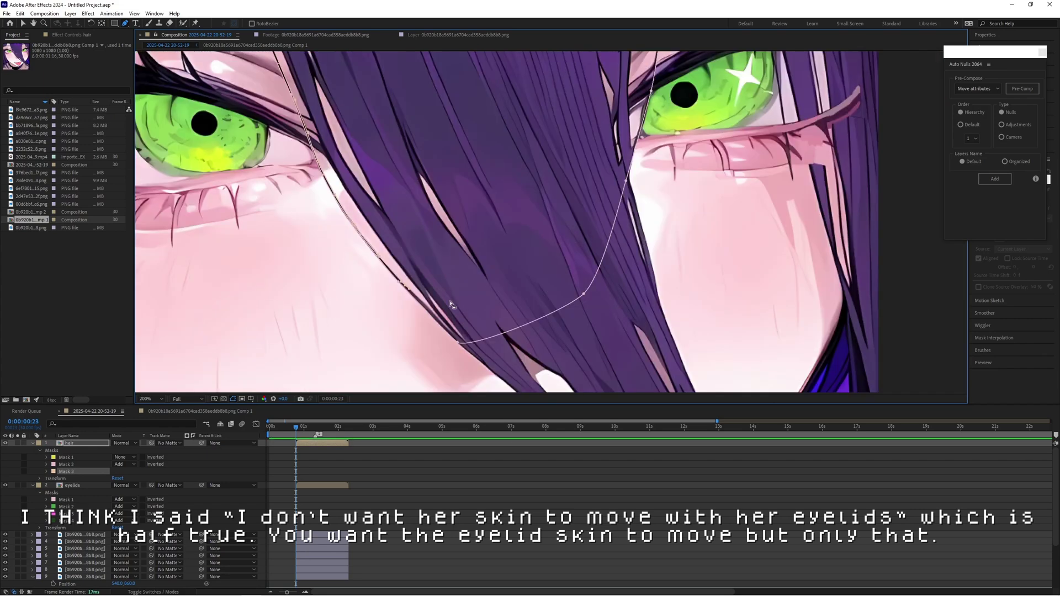
scroll(445, 309, up, 1)
click(425, 310)
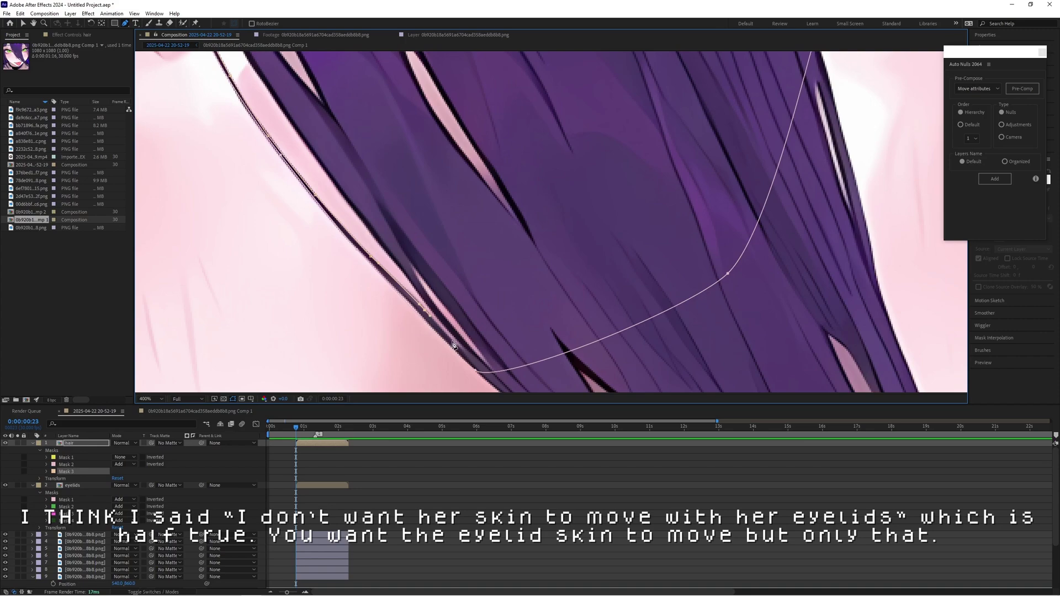
drag(453, 342, 465, 352)
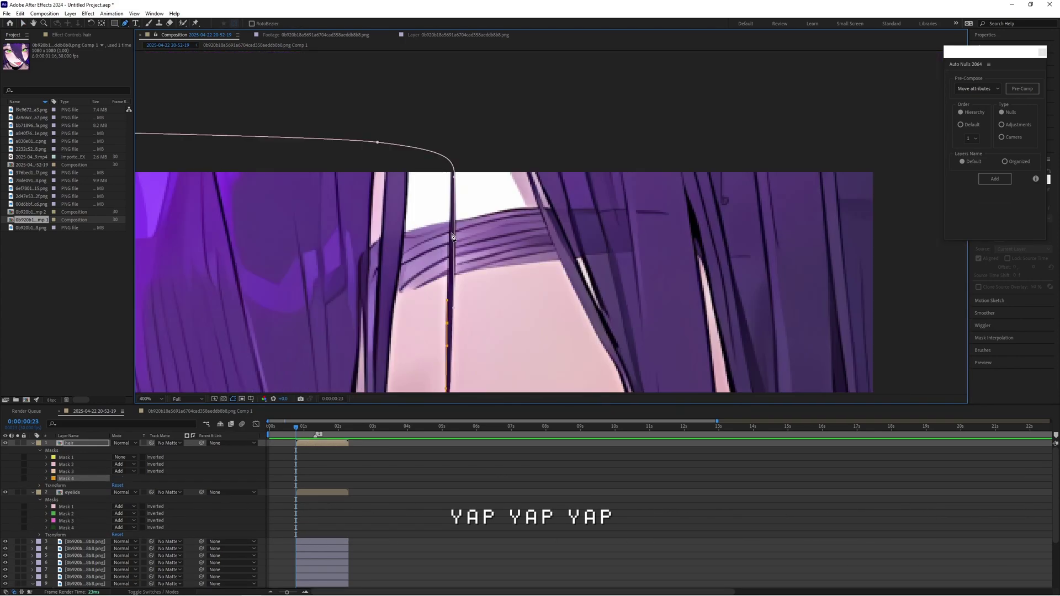
- Finish the mask around the skin gap at the right eye's inner side and set hair Masks 3 and 4 to Subtract
click(409, 212)
click(142, 499)
click(375, 463)
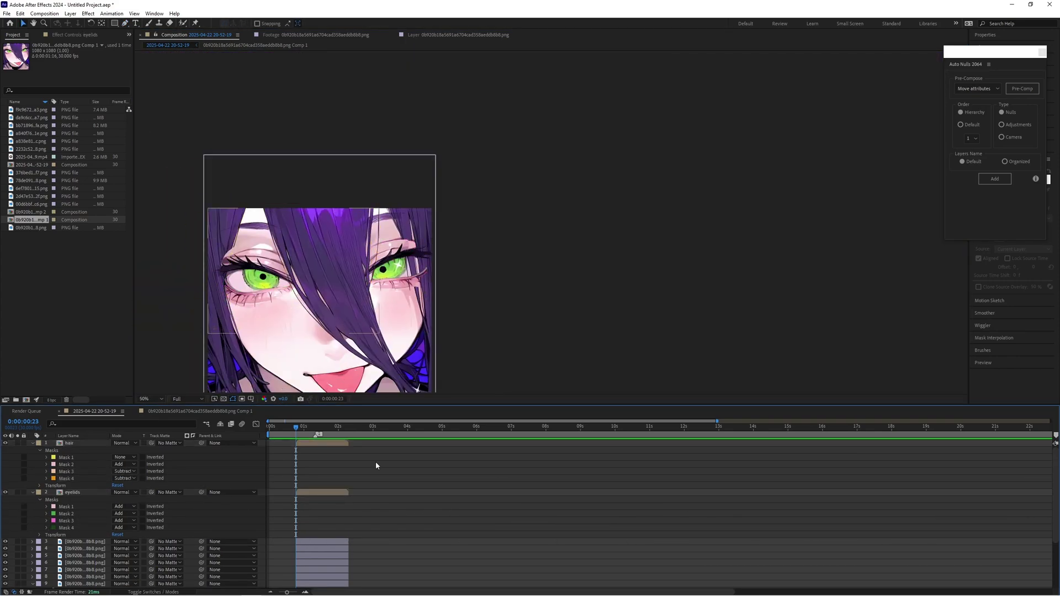
- Mask the hair strand crossing the right eye's outer side on the hair layer, and open the layer's source image for painting
click(72, 443)
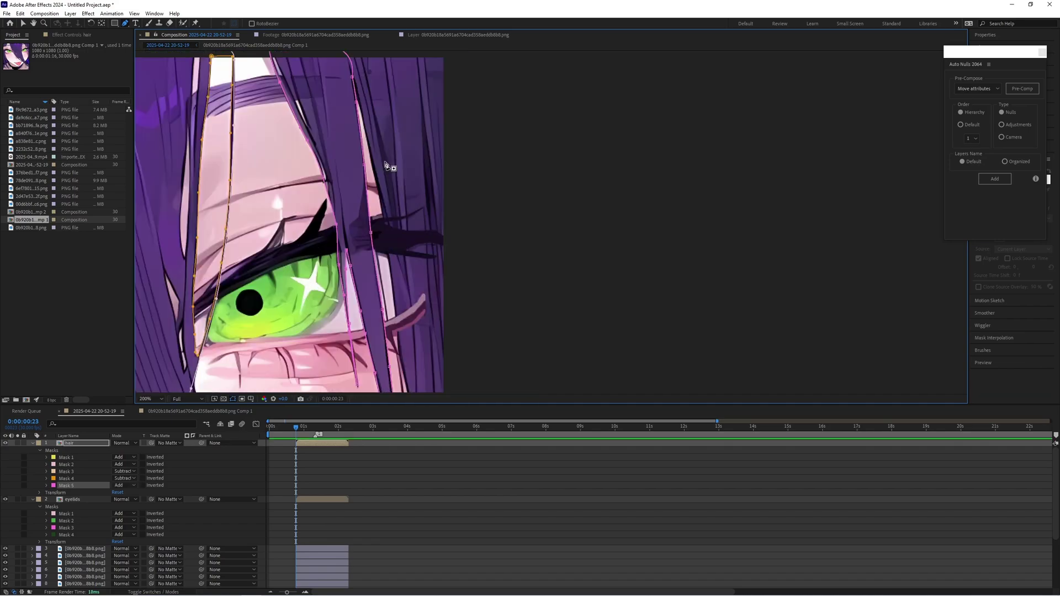
click(448, 59)
click(310, 444)
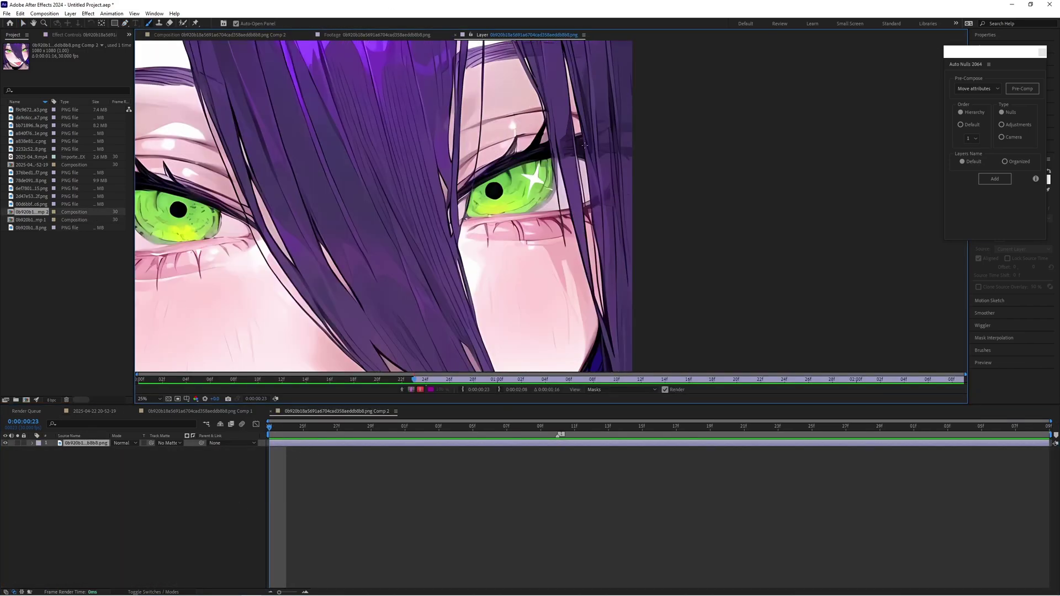
scroll(300, 184, down, 6)
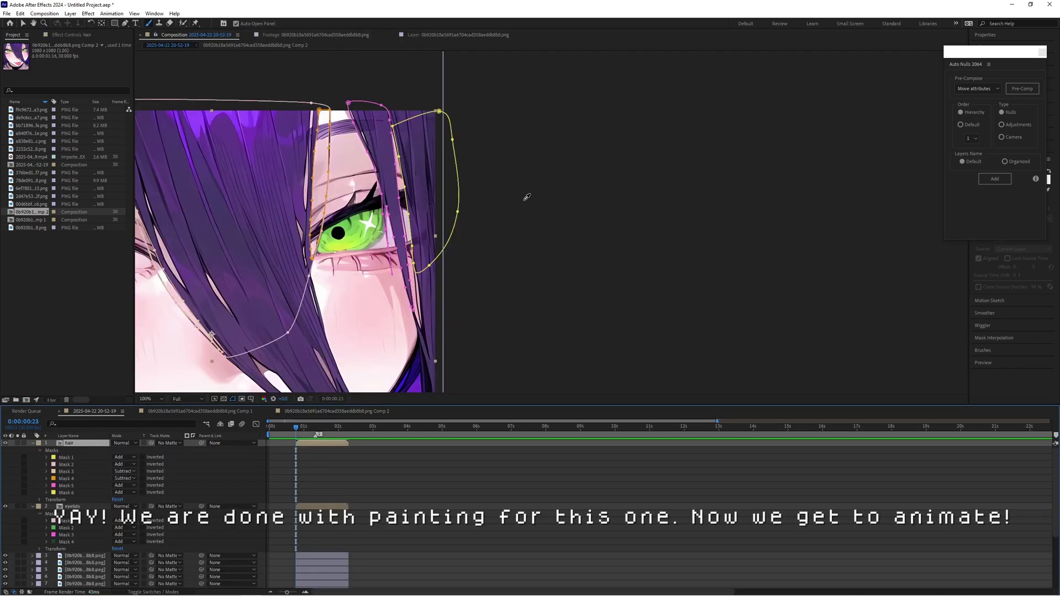
- Place puppet pins on the eyelids layer around the left eye, four along the upper lash line and four along the lower lid
scroll(525, 196, down, 3)
key(ctrl+Down)
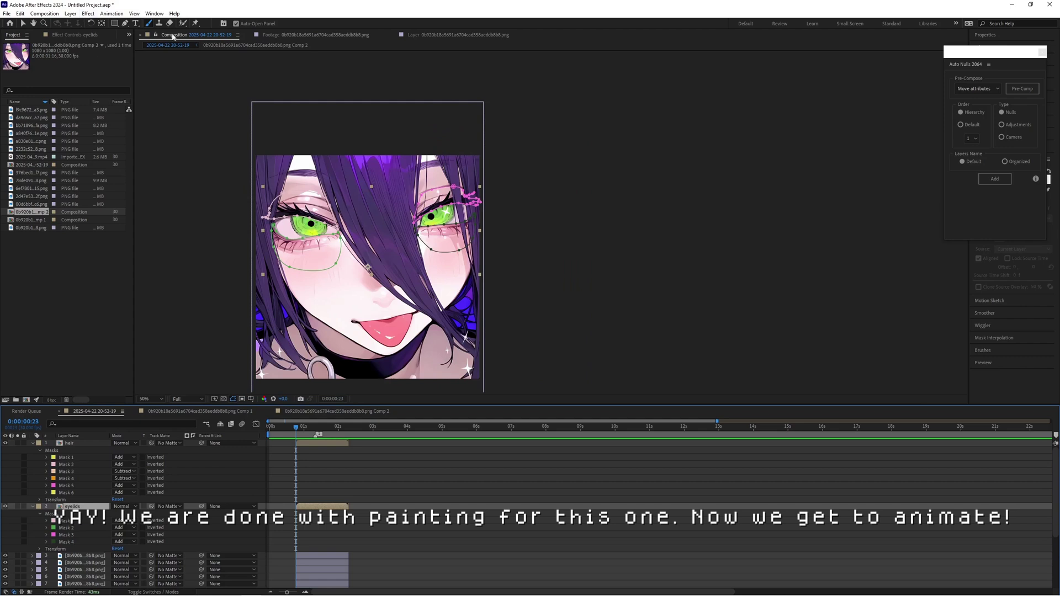
click(196, 24)
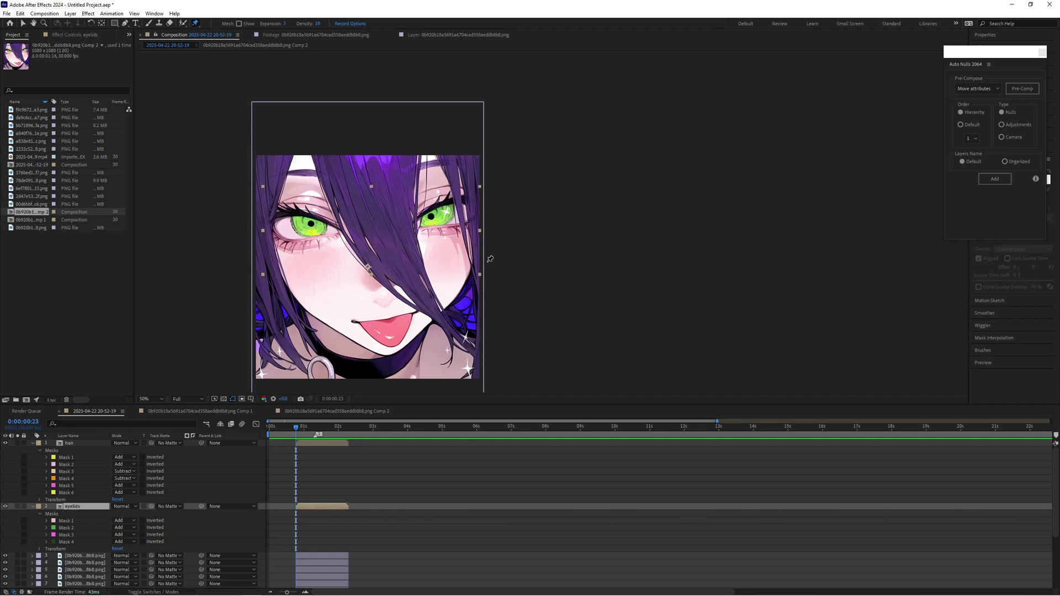
scroll(265, 218, up, 4)
click(293, 207)
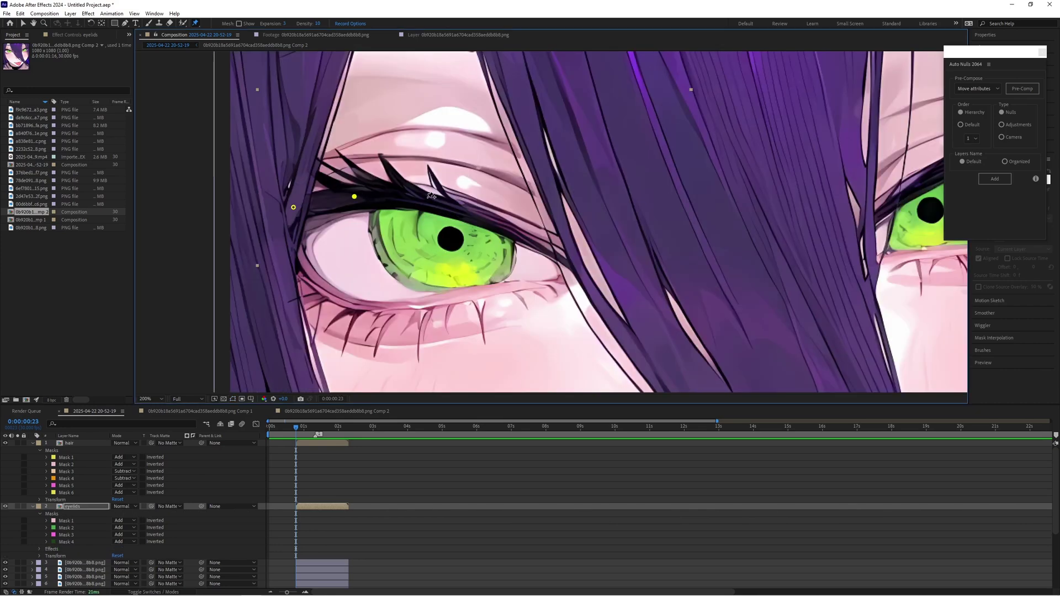
click(543, 247)
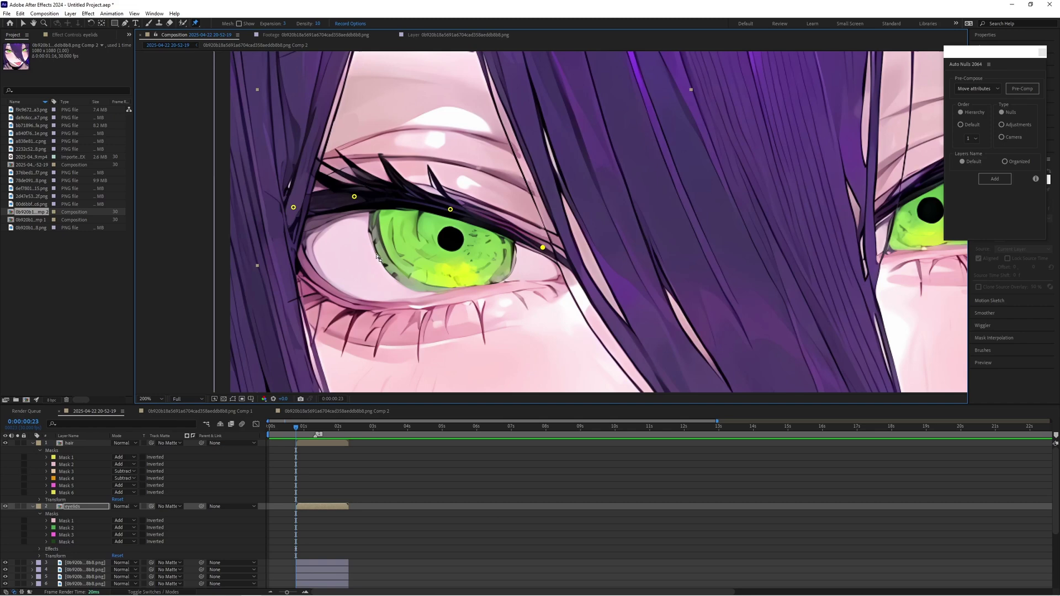
click(299, 268)
scroll(270, 205, down, 4)
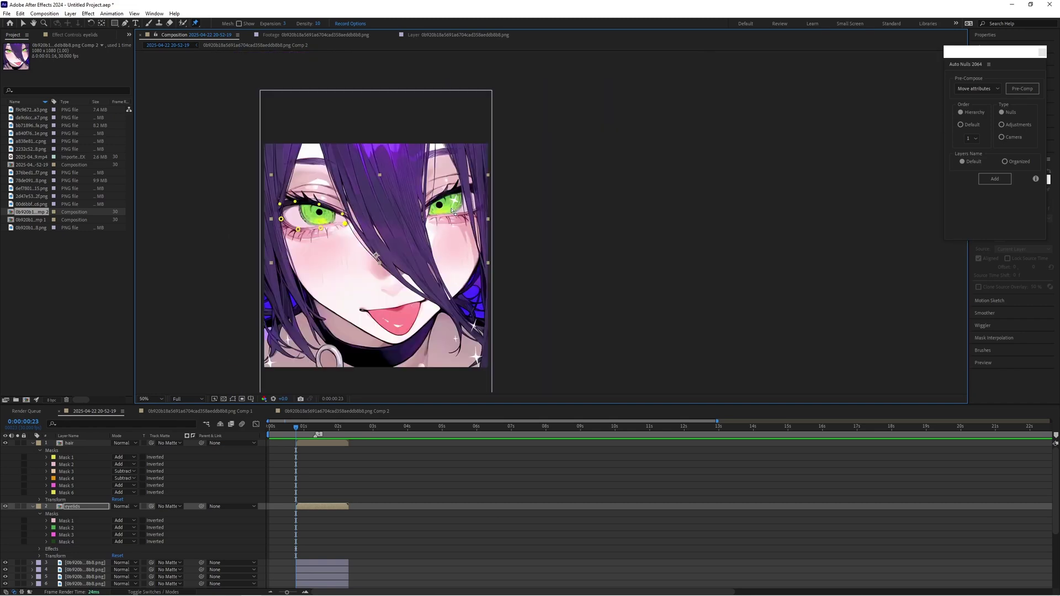
- Place puppet pins around the right eye, four along the upper lash line and four along the lower lid
scroll(417, 203, up, 2)
click(412, 208)
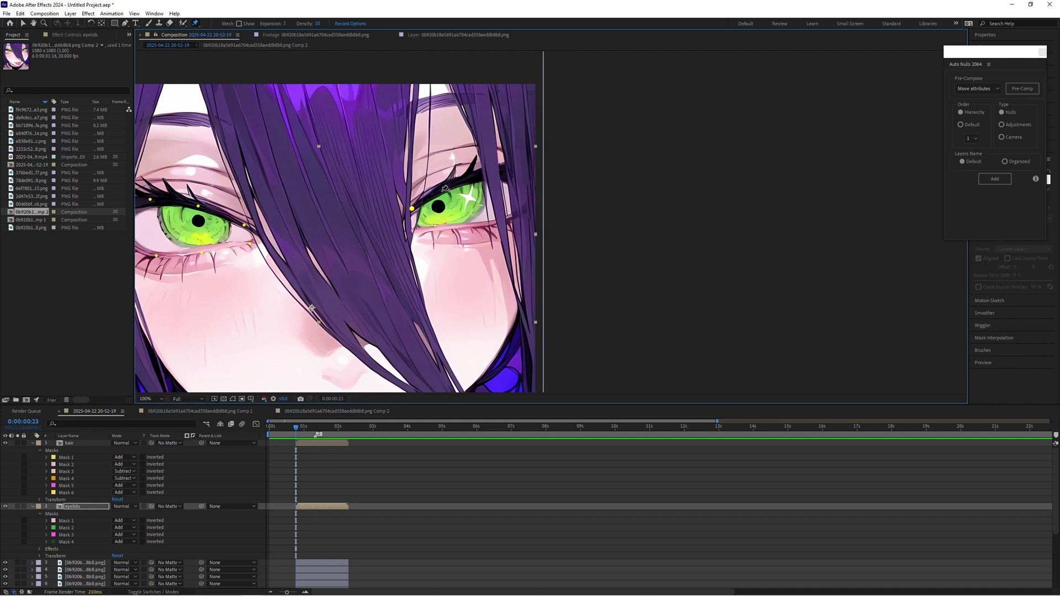
click(475, 177)
click(512, 173)
click(421, 234)
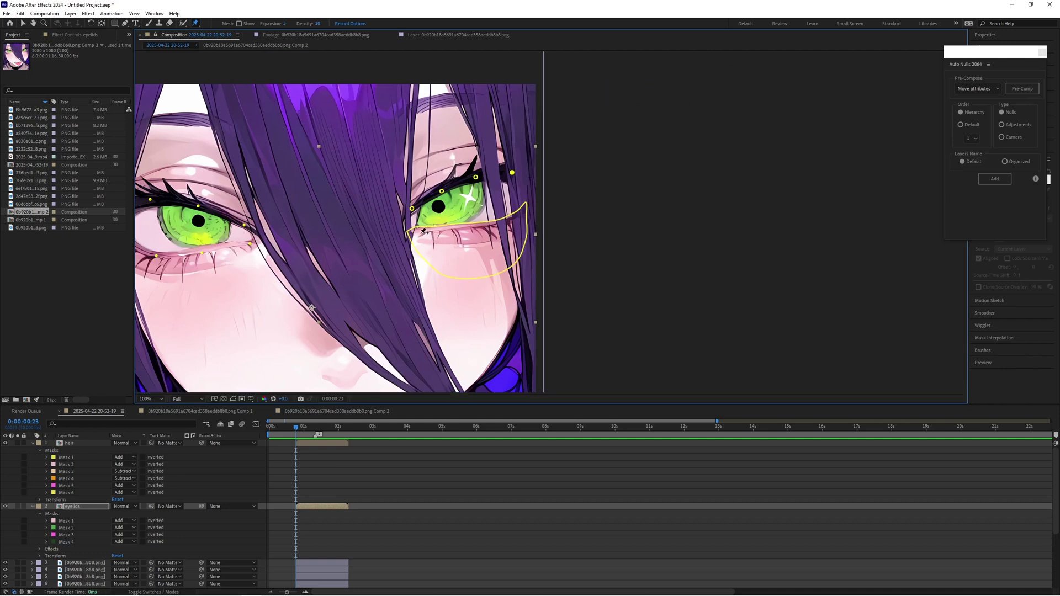
click(453, 230)
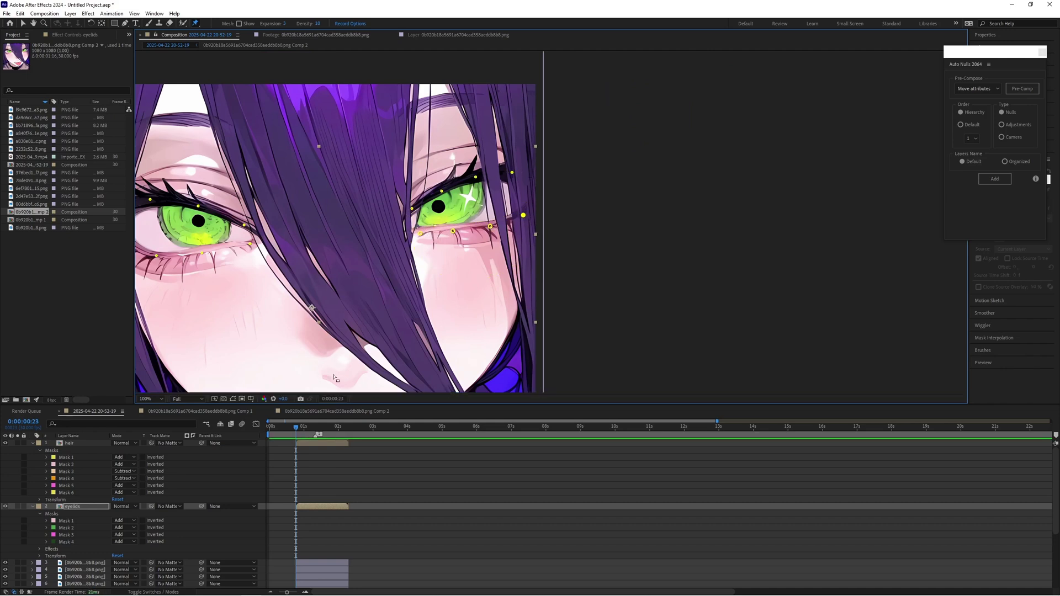
- Reveal the eyelids layer's puppet pin keyframes and move them to 0:00:02:04, keeping the current time at 0:00:00:23
key(u)
mouse_move(329, 522)
mouse_down()
mouse_move(275, 589)
mouse_move(286, 528)
mouse_move(343, 524)
mouse_up()
mouse_move(296, 428)
mouse_down()
mouse_move(314, 437)
mouse_move(296, 442)
mouse_up()
key(v)
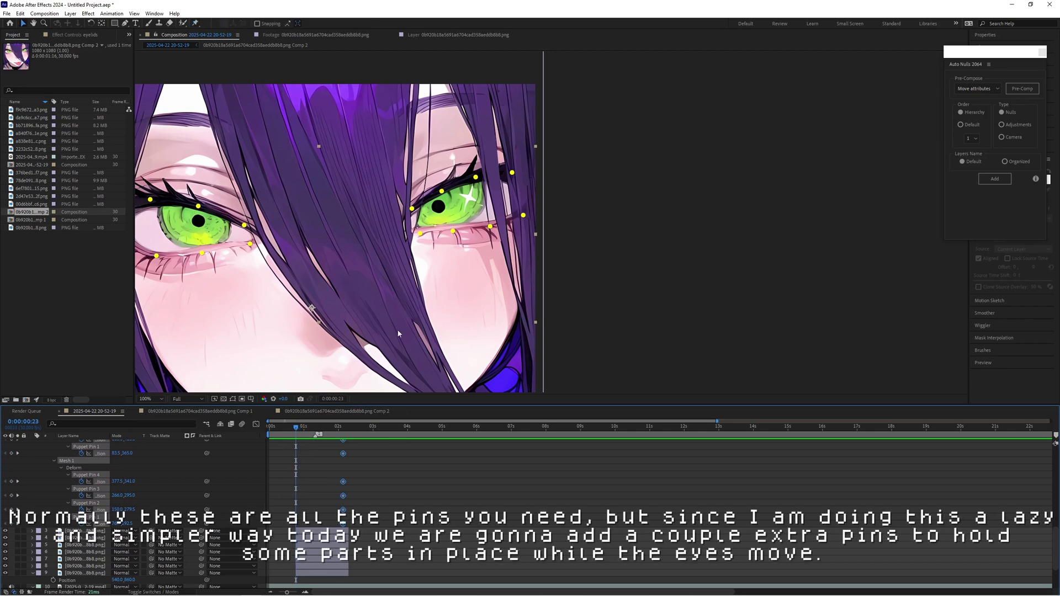
scroll(448, 327, down, 2)
scroll(423, 304, up, 2)
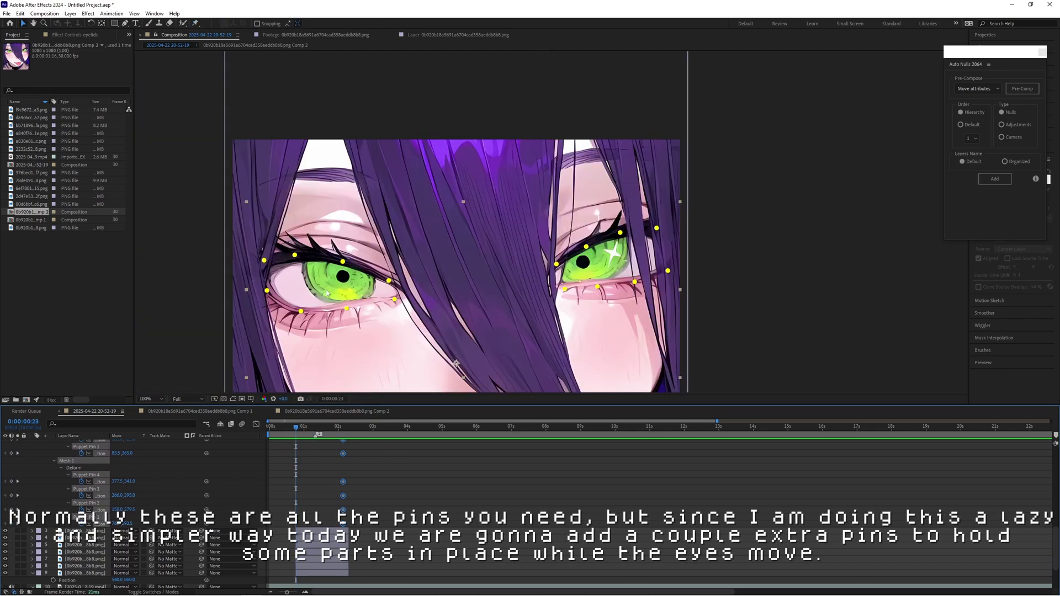
click(274, 358)
drag(267, 291, 265, 276)
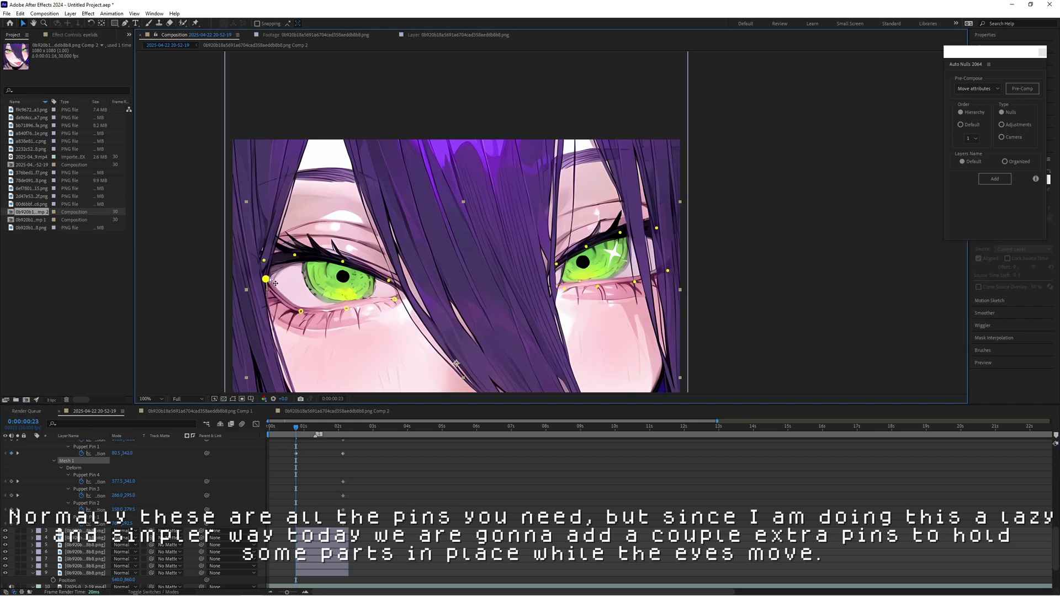
drag(300, 311, 301, 294)
scroll(298, 295, down, 3)
scroll(285, 295, up, 3)
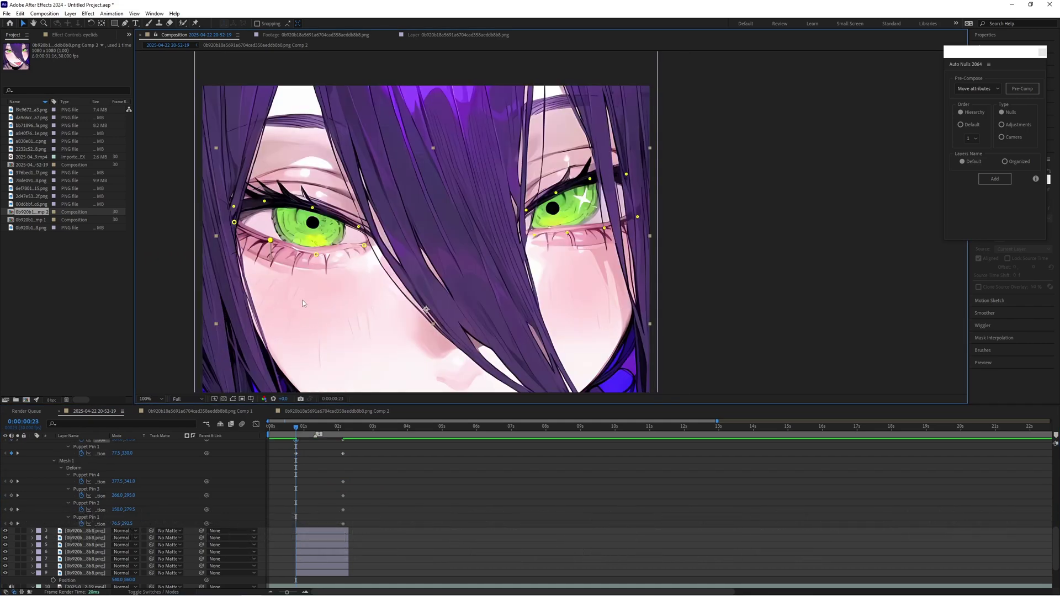
key(ctrl+z)
key(ctrl+z)
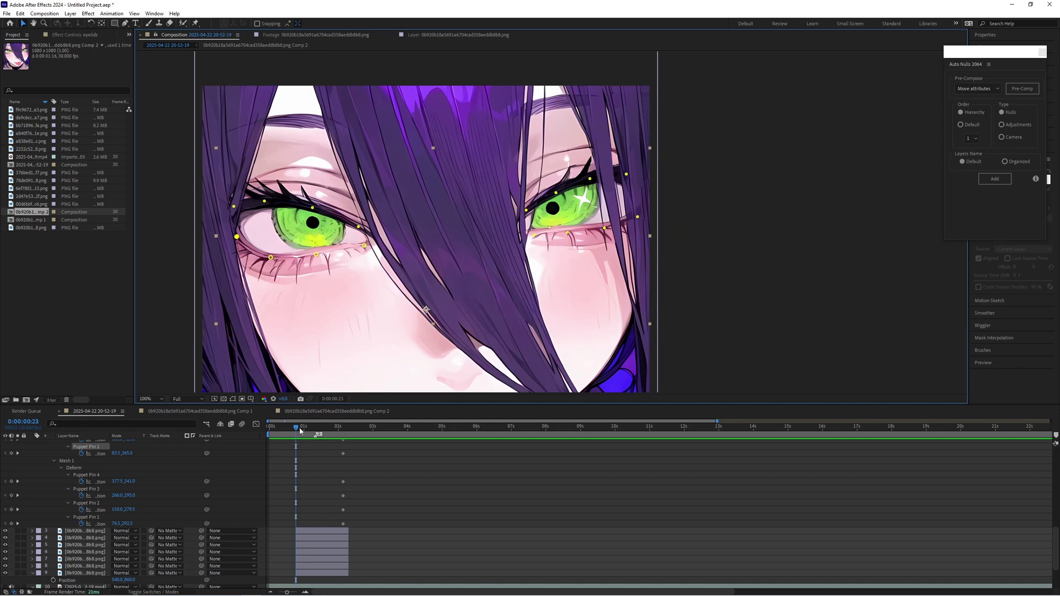
- At 0:00:02:04, add four extra puppet pins around the left eye: two on the cheek below and two on the skin above
drag(299, 431, 343, 438)
click(195, 23)
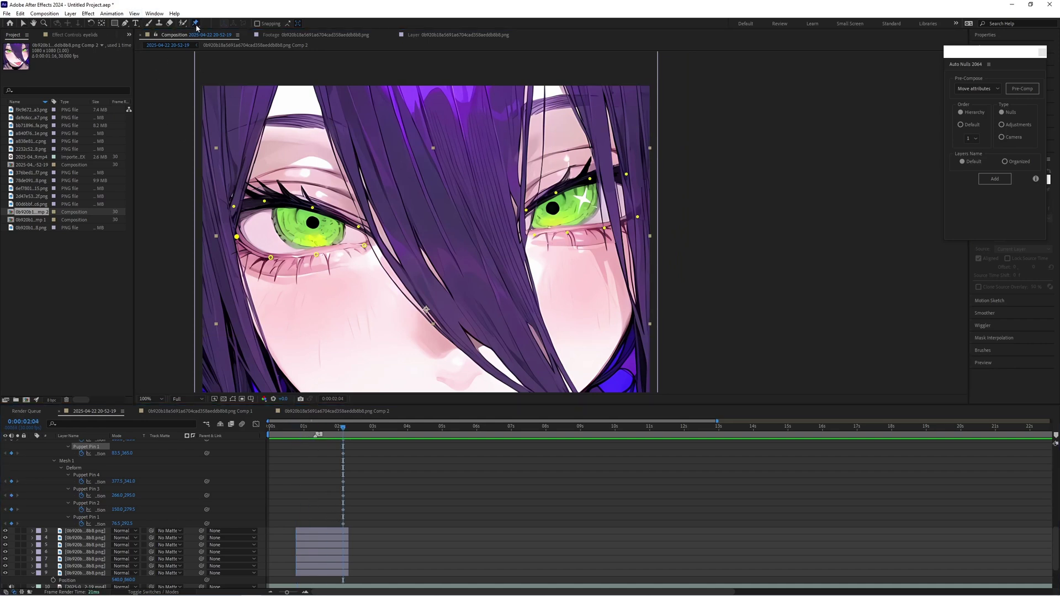
click(257, 301)
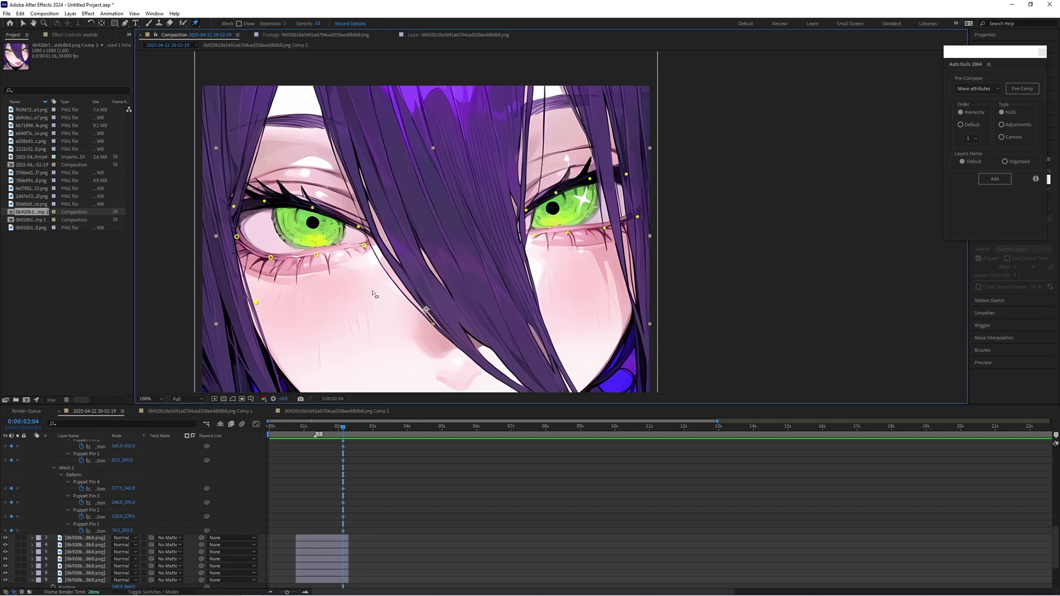
click(367, 291)
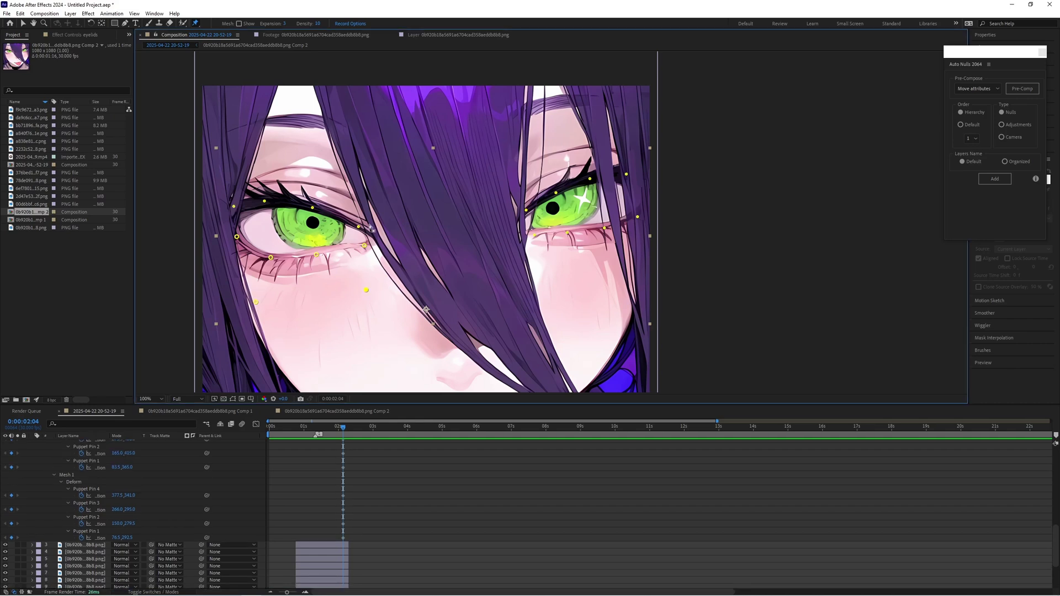
click(348, 181)
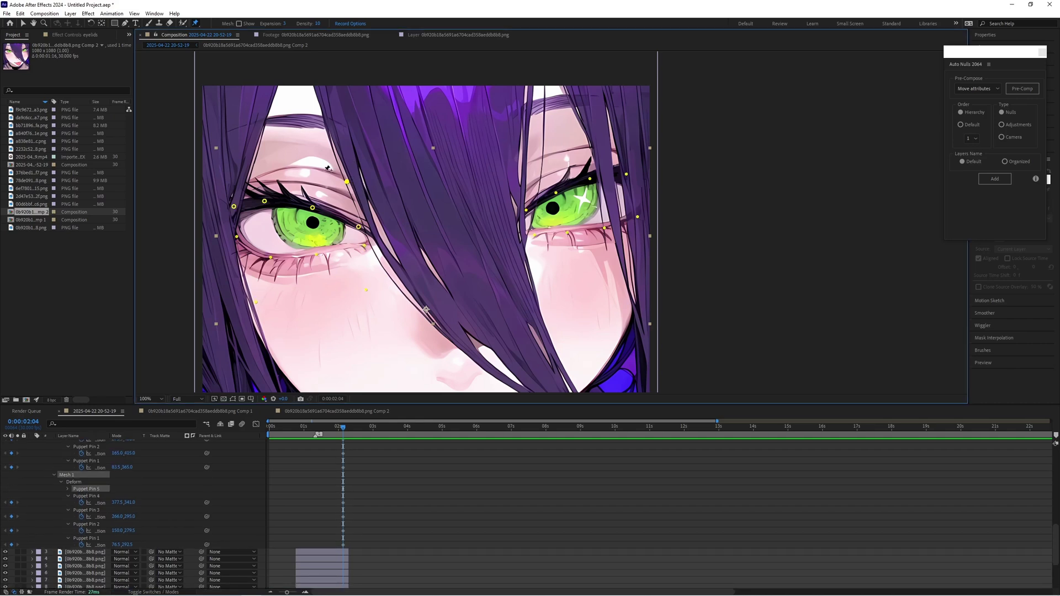
click(249, 167)
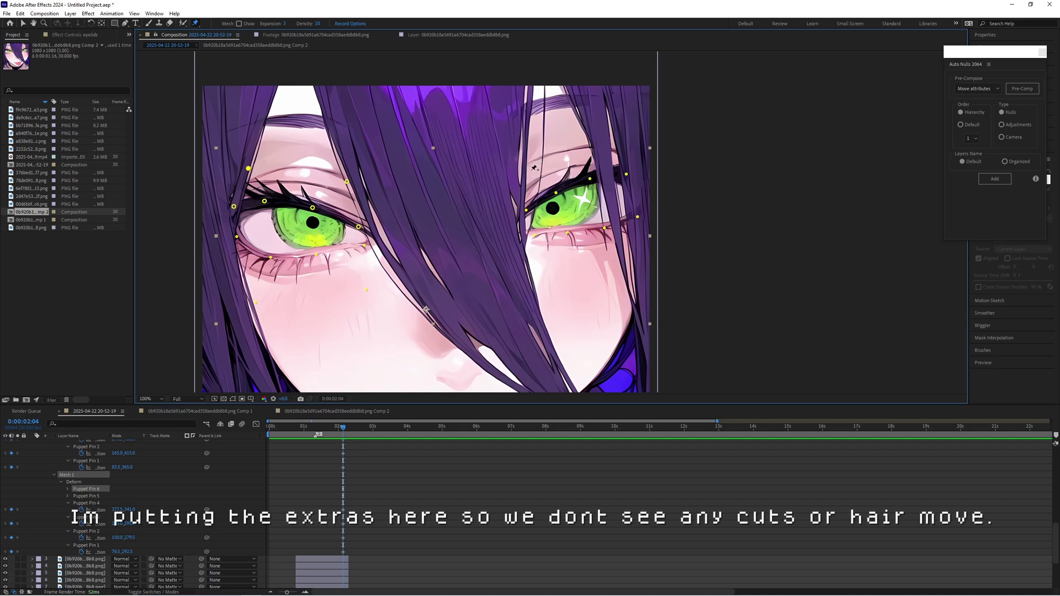
- At 0:00:02:04, add extra puppet pins around the right eye: two on the skin above and two on the cheek below
click(530, 172)
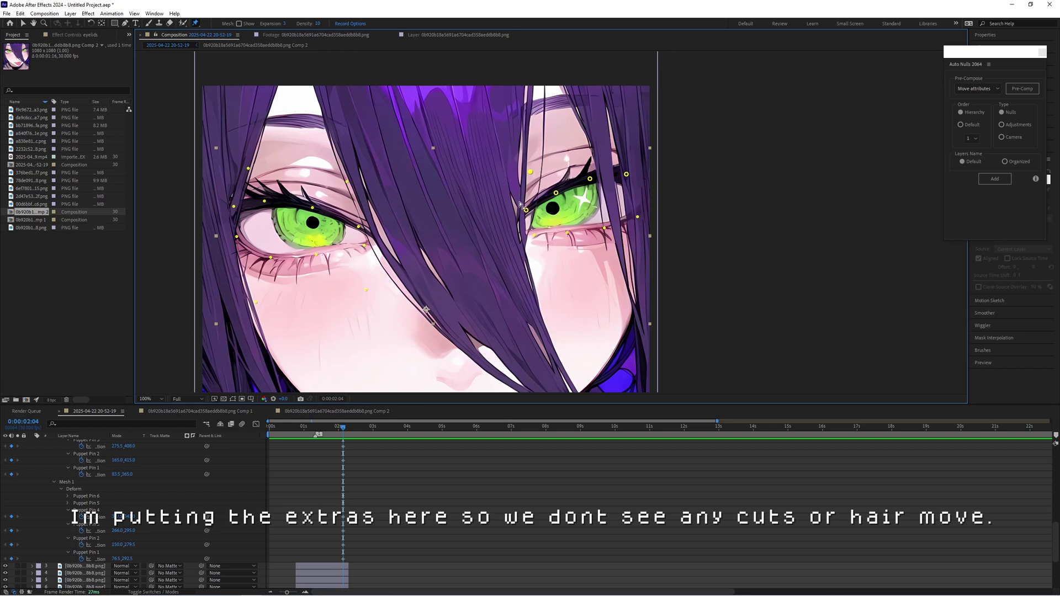
click(615, 151)
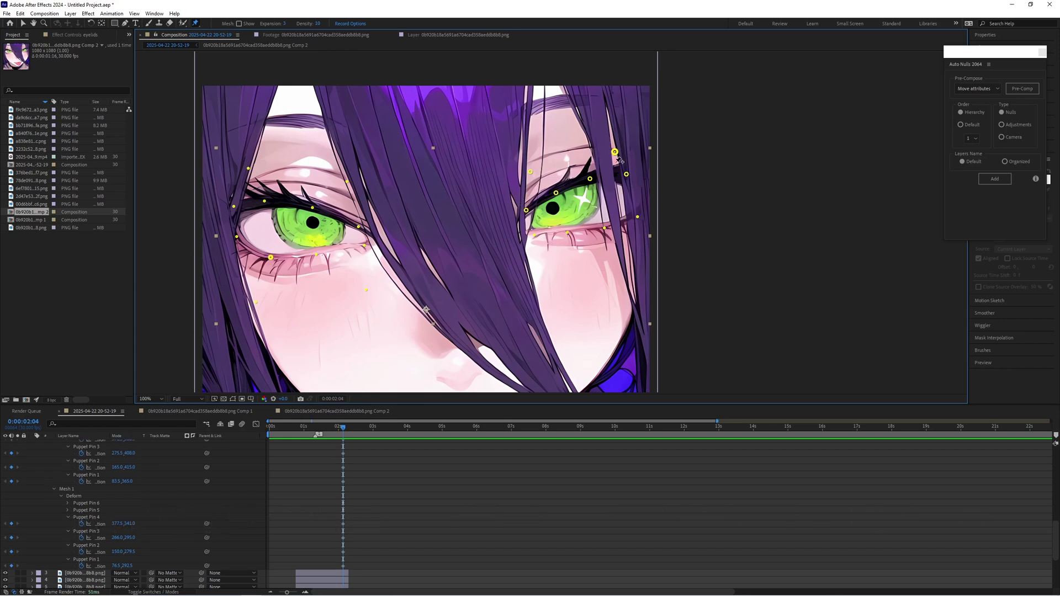
click(631, 261)
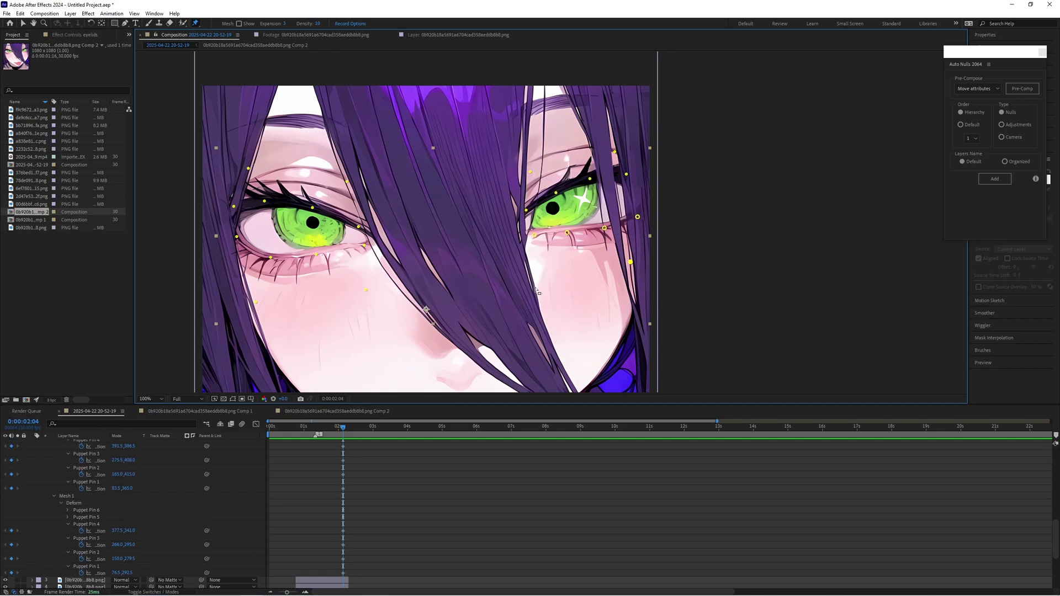
- At 0:00:00:23, raise the left eye's lower-lid puppet pins toward the pupil
drag(342, 428, 297, 440)
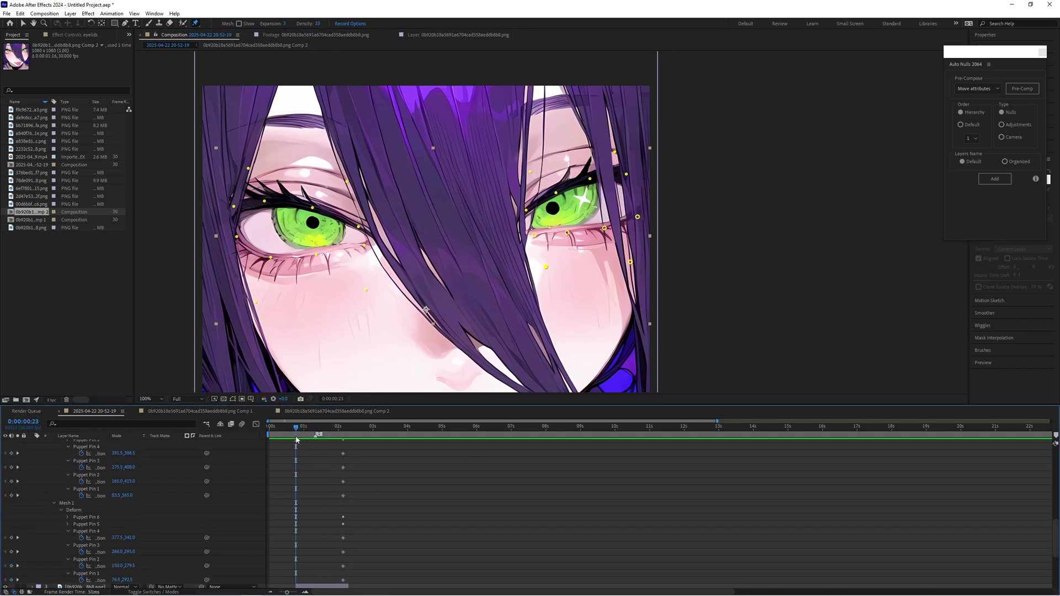
key(v)
drag(238, 237, 231, 225)
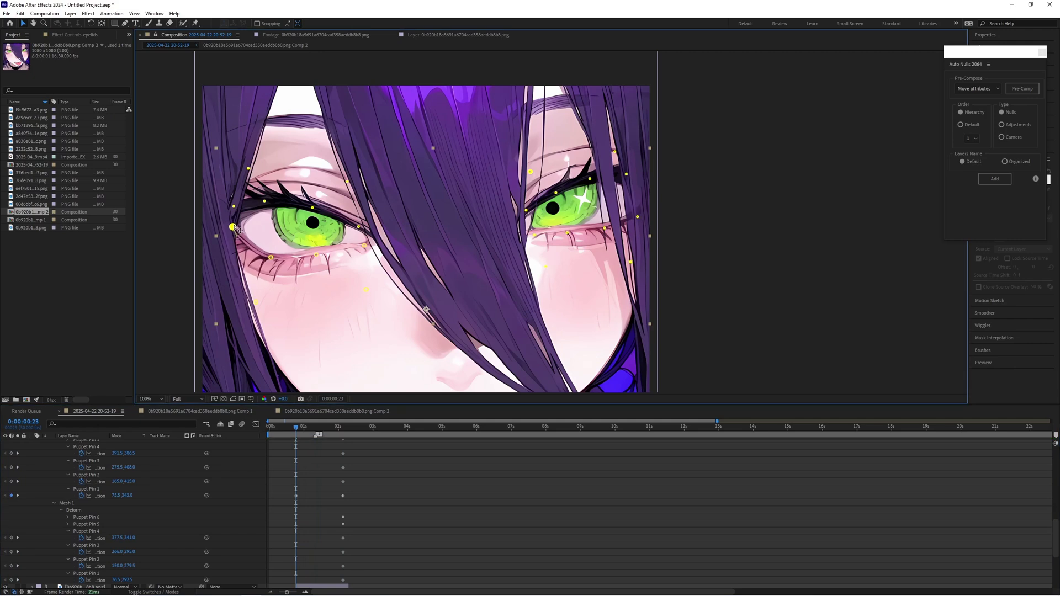
drag(271, 257, 369, 236)
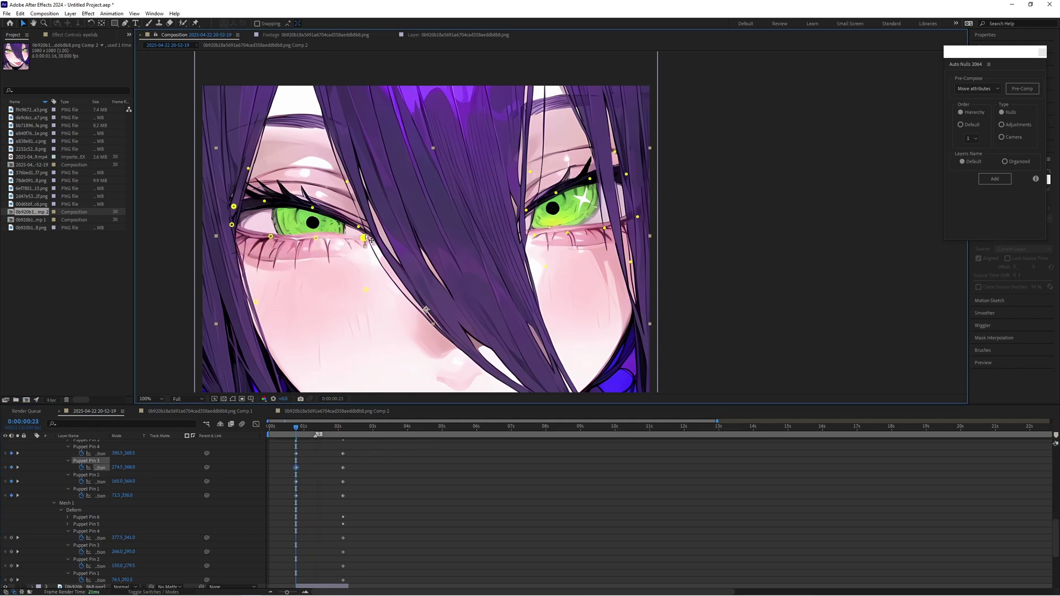
drag(272, 238, 265, 201)
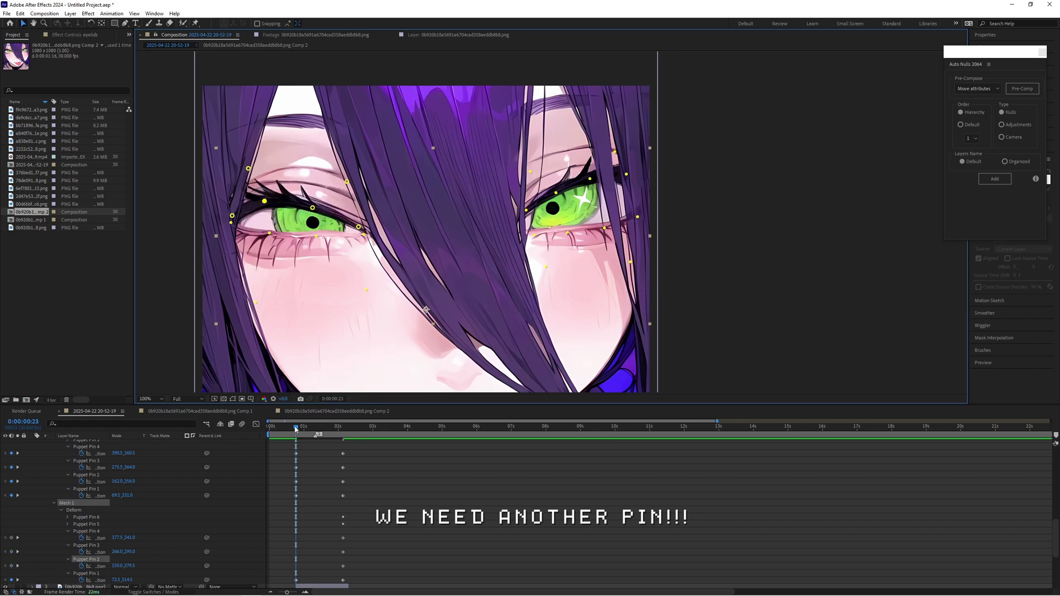
- At 0:00:02:04, add another holding pin on the skin above the left eye, midway between the two existing ones
drag(296, 430, 343, 432)
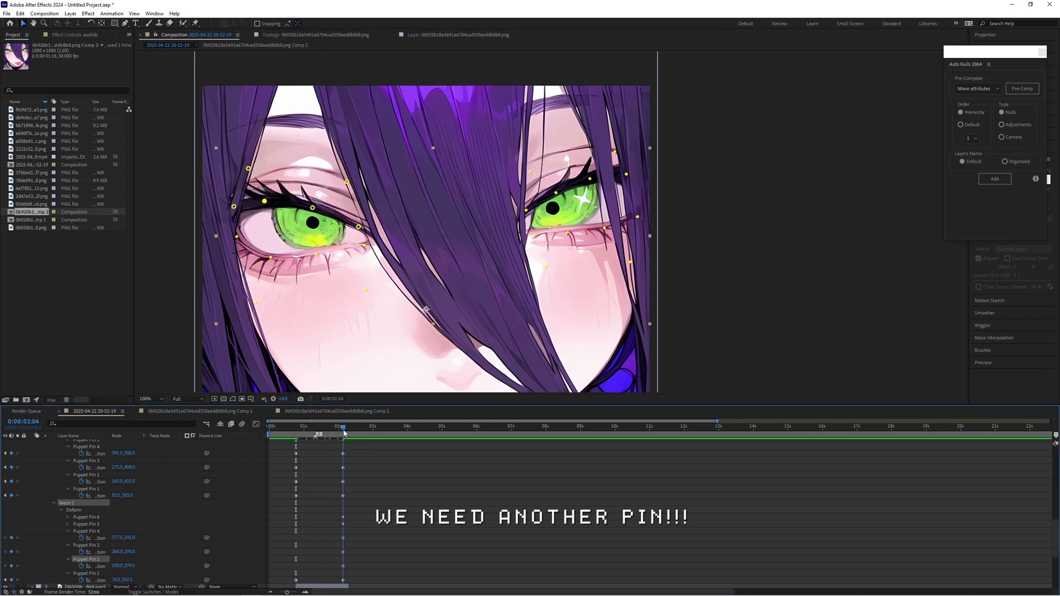
click(196, 24)
click(301, 167)
- At 0:00:00:23, lower the left eye's upper lash pins until they nearly meet the raised lower lid
key(j)
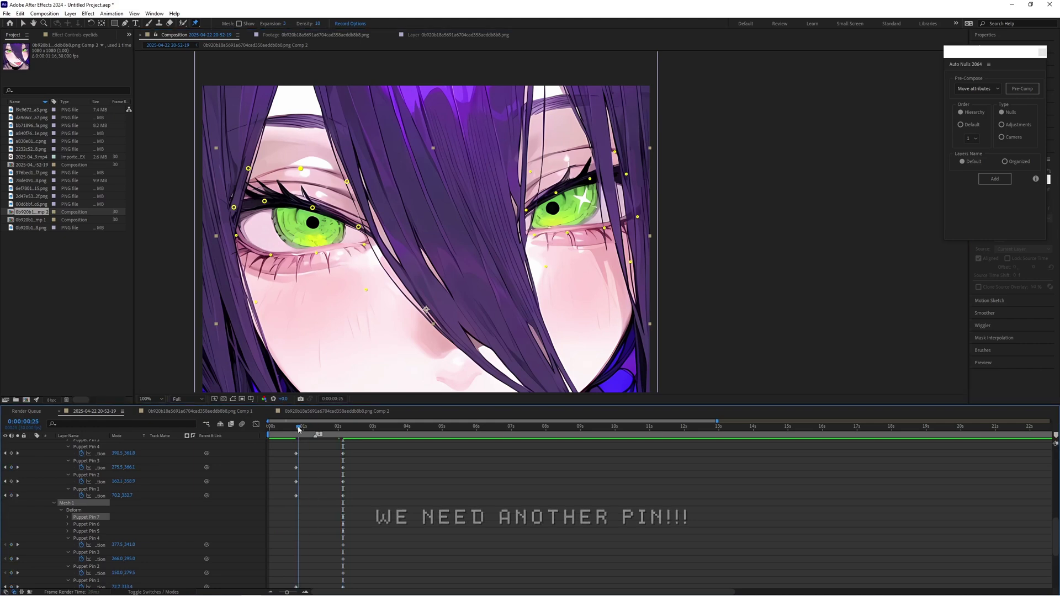
drag(265, 203, 359, 232)
drag(232, 215, 314, 221)
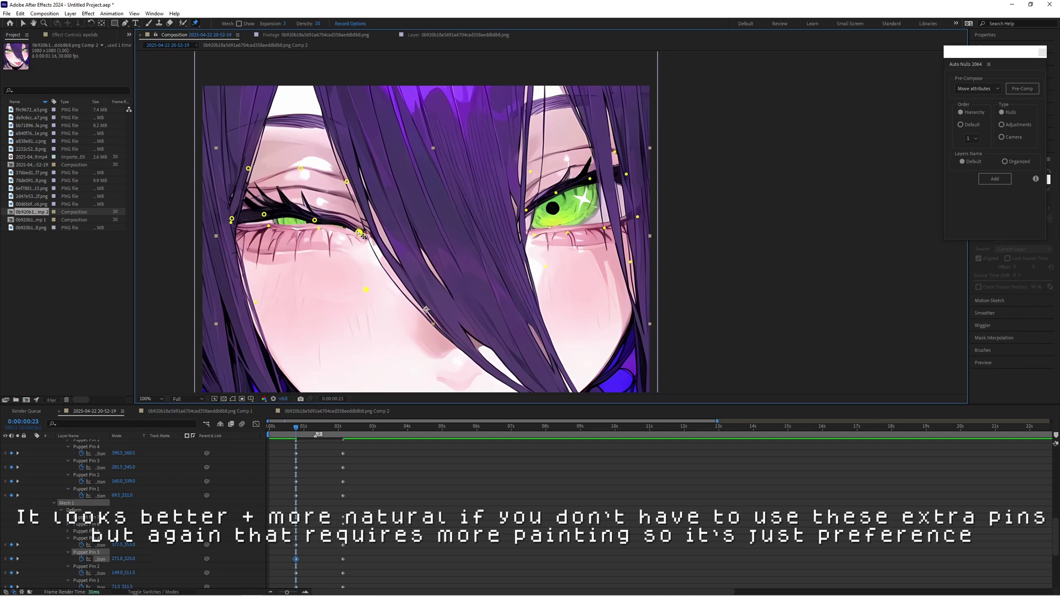
drag(359, 231, 359, 231)
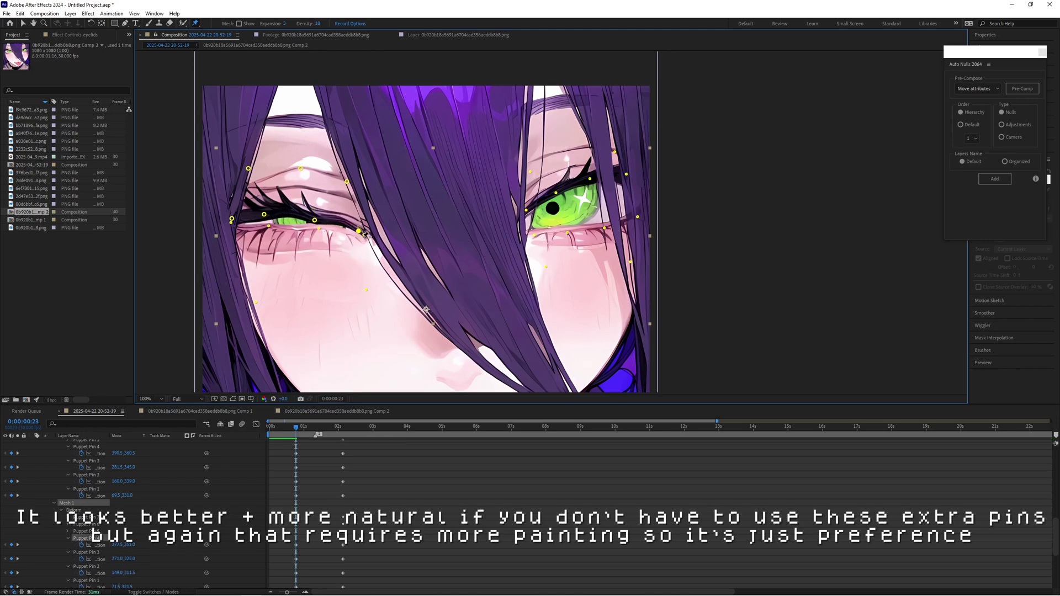
drag(264, 214, 263, 219)
- Add a pin mid upper lash line on the left eye at 0:00:02:04, and pull it down at 0:00:00:23 to close the gap
drag(297, 430, 346, 436)
click(286, 201)
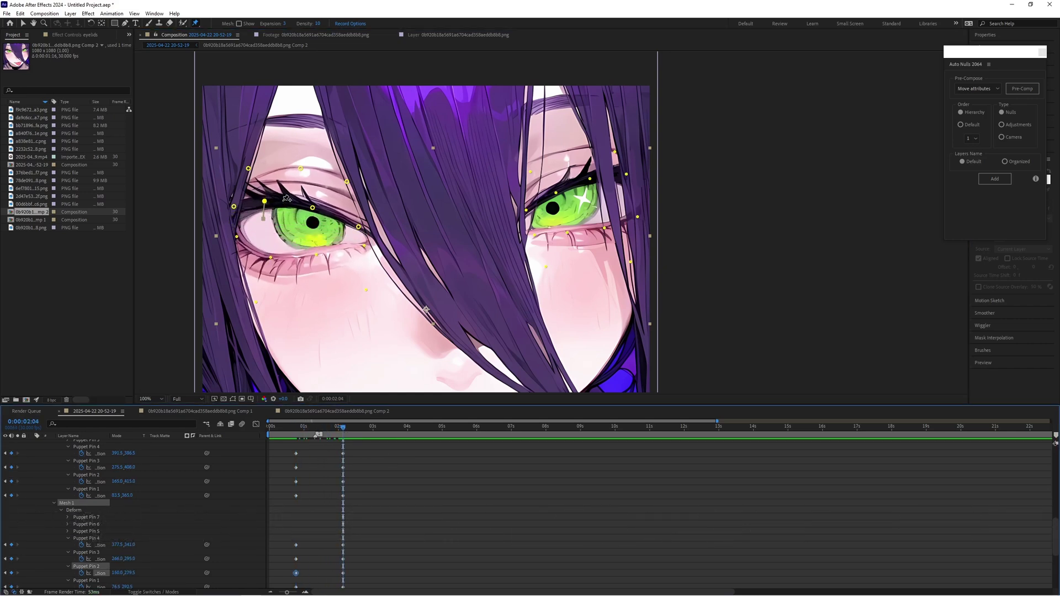
drag(345, 425, 298, 435)
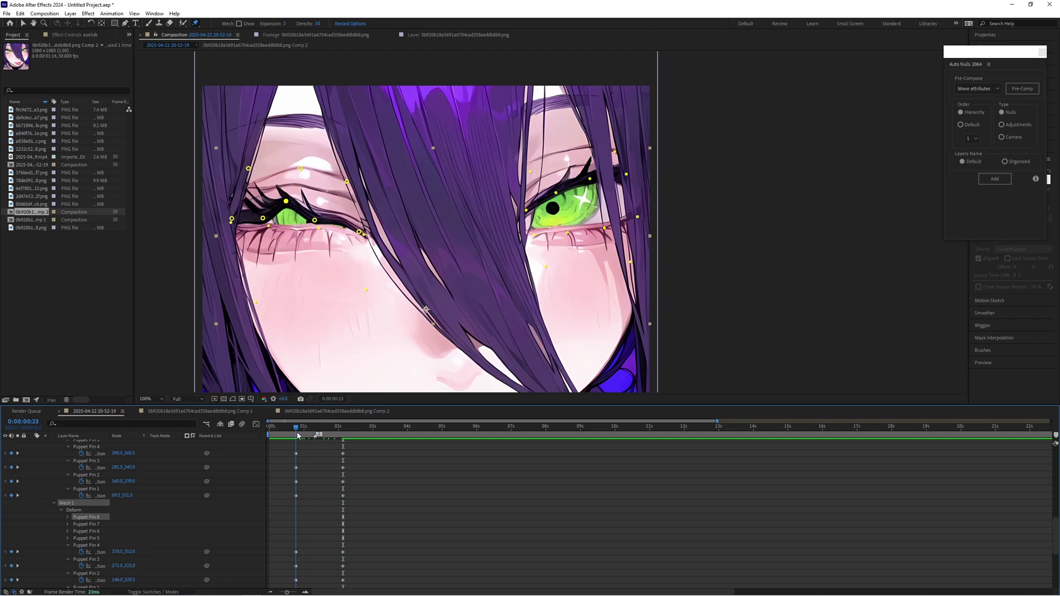
drag(291, 204, 289, 222)
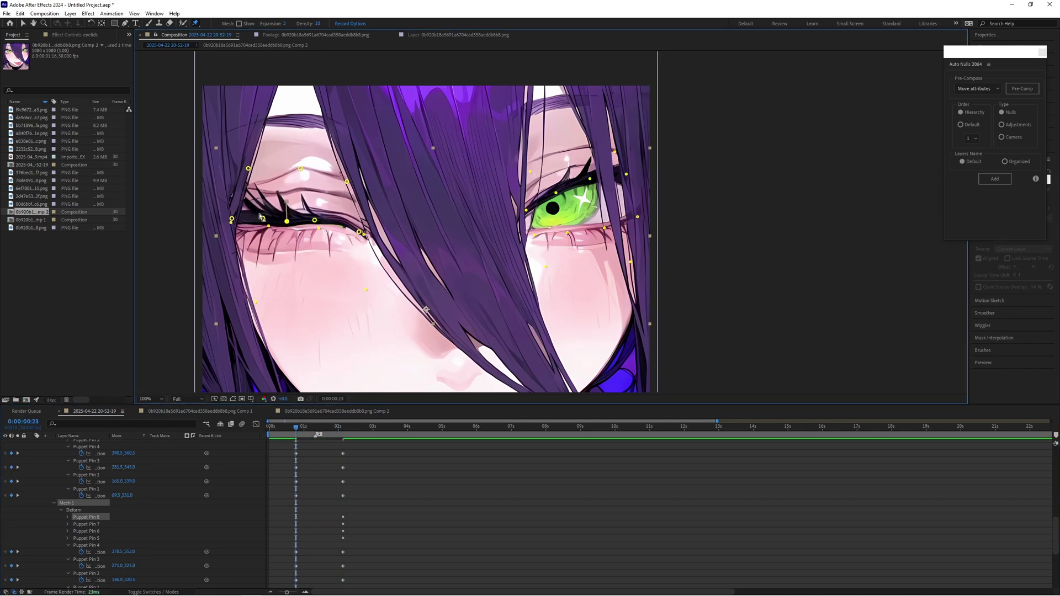
- At 0:00:00:23, raise the right eye's lower-lid puppet pins, including the outer corner
scroll(261, 217, down, 2)
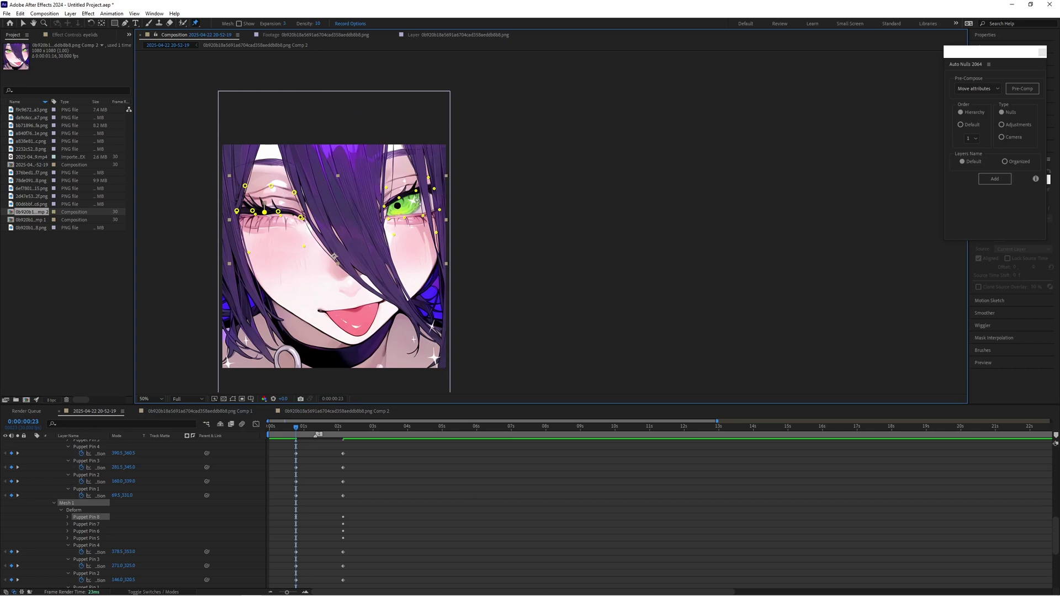
scroll(408, 201, up, 2)
drag(378, 233, 478, 196)
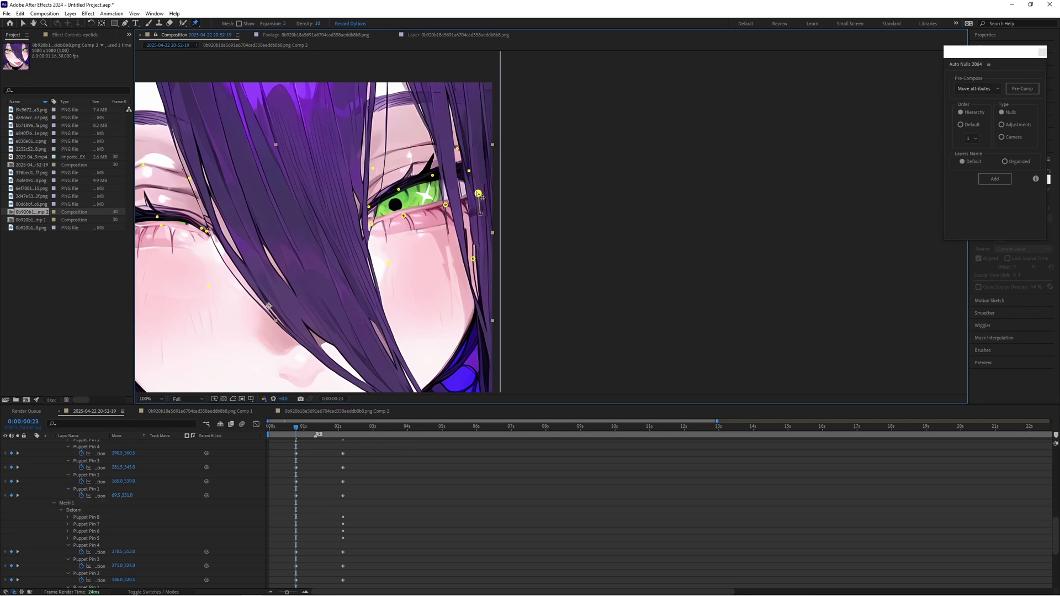
mouse_move(368, 206)
mouse_down()
mouse_move(403, 205)
mouse_move(367, 216)
mouse_up()
click(399, 191)
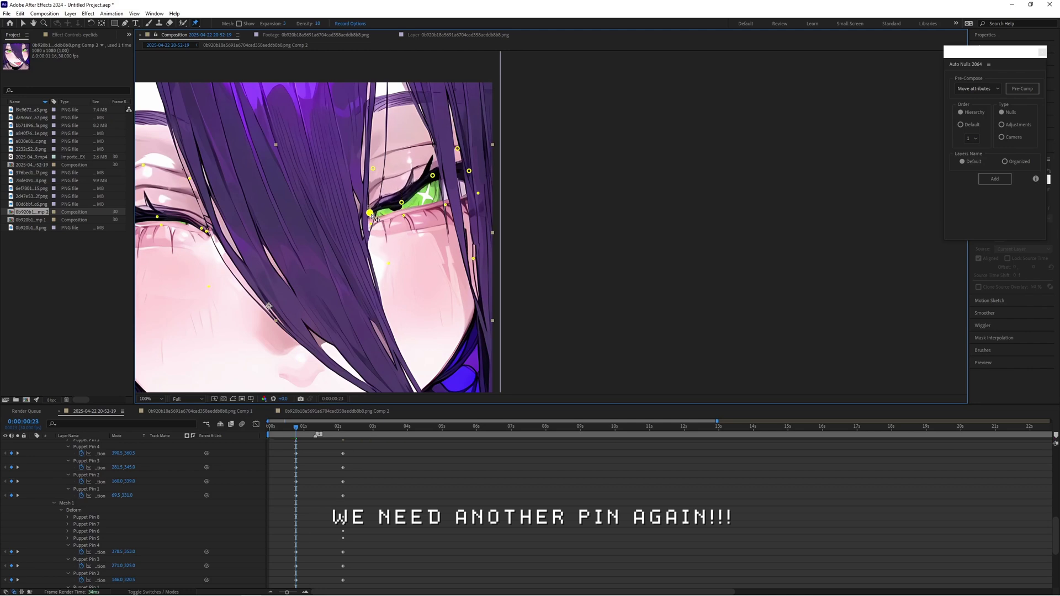
key(v)
drag(432, 175, 429, 193)
key(ctrl+z)
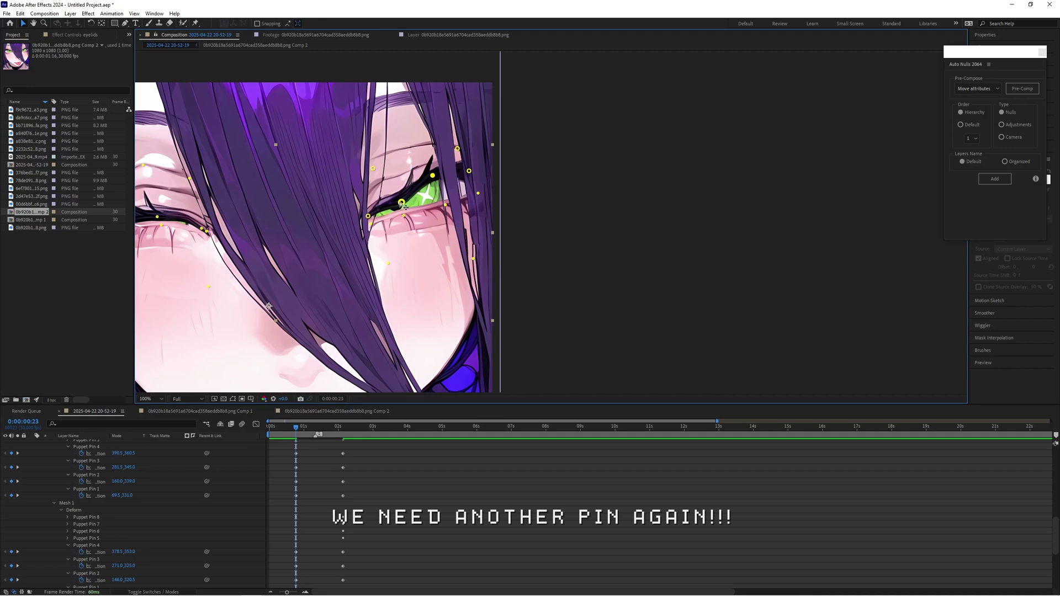
key(ctrl+z)
key(ctrl+z)
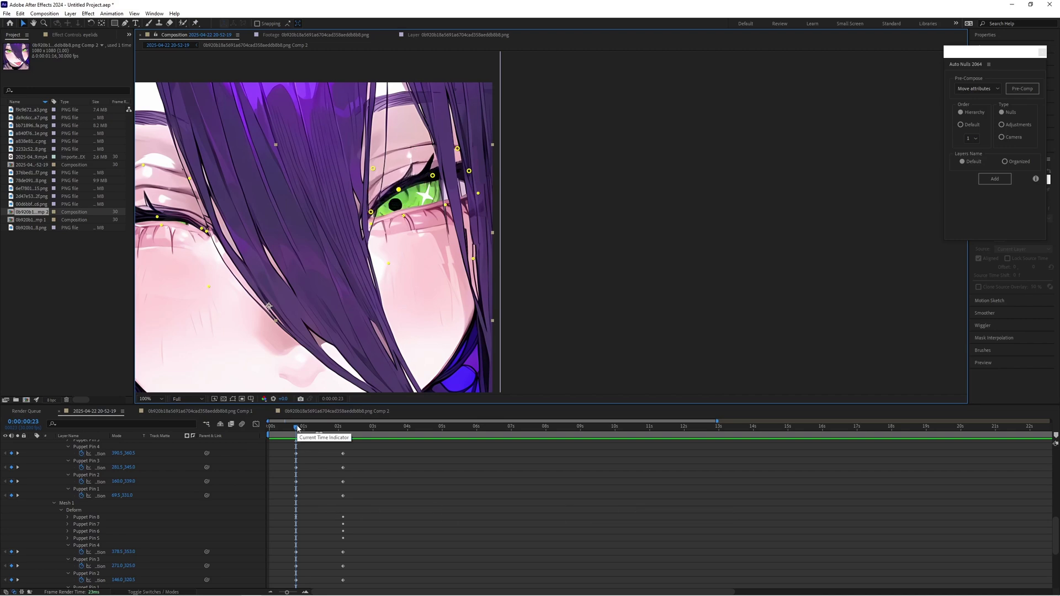
- At 0:00:02:04, add two more pins for the right eye: one on the skin above and one on the upper lash line
drag(299, 428, 344, 428)
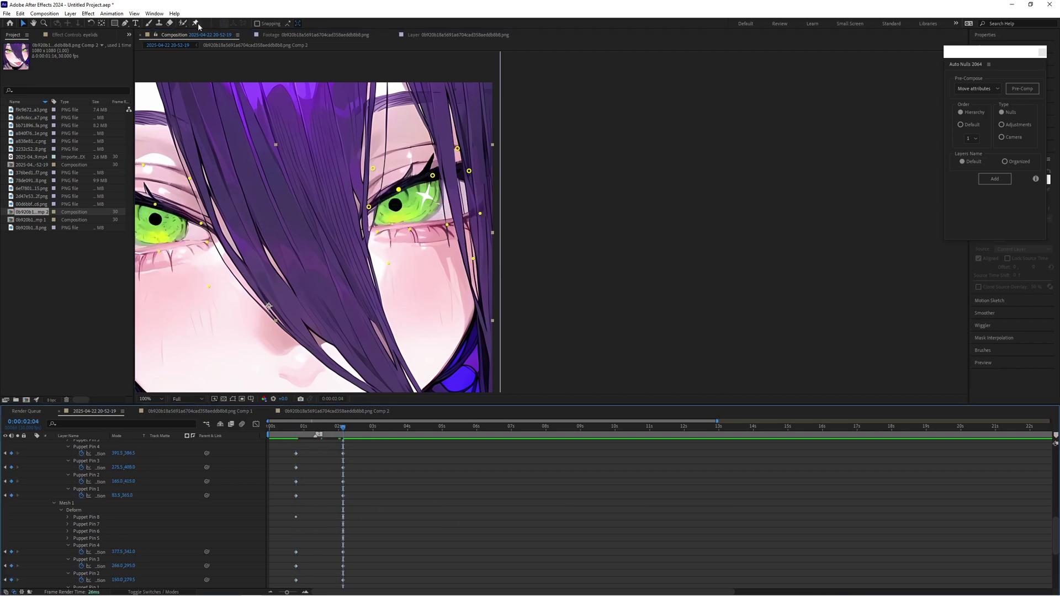
click(196, 23)
click(408, 150)
drag(343, 430, 296, 429)
click(417, 178)
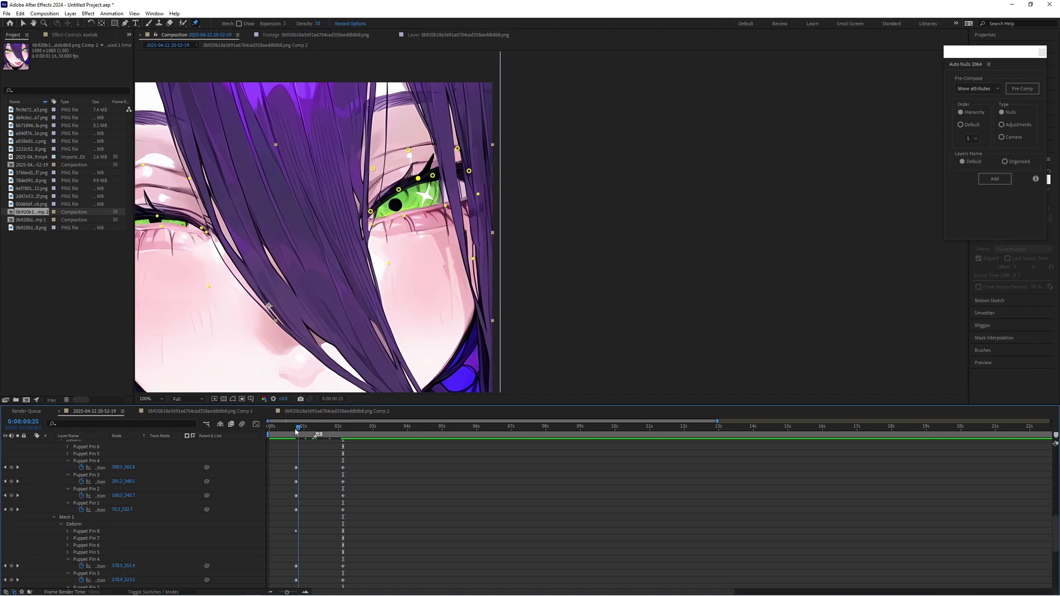
- At 0:00:00:23, lower the right eye's upper lash pins onto the lower lid and fine-tune the outer corner to shut the eye
mouse_move(372, 214)
mouse_down()
mouse_move(401, 200)
mouse_move(373, 222)
mouse_up()
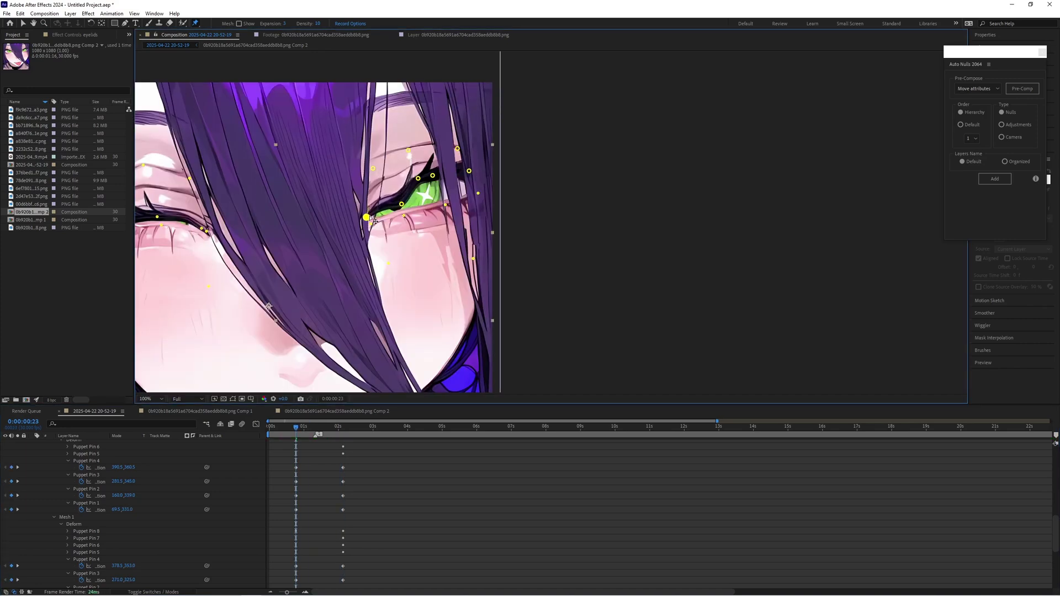
drag(417, 181, 428, 186)
drag(434, 176, 367, 219)
key(v)
drag(478, 194, 478, 189)
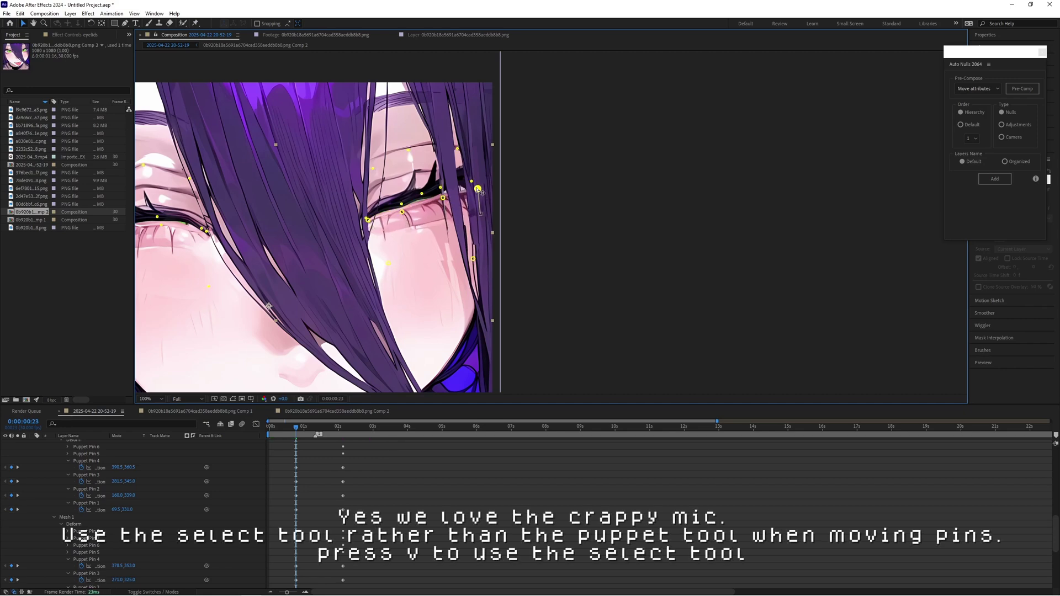
scroll(486, 213, down, 1)
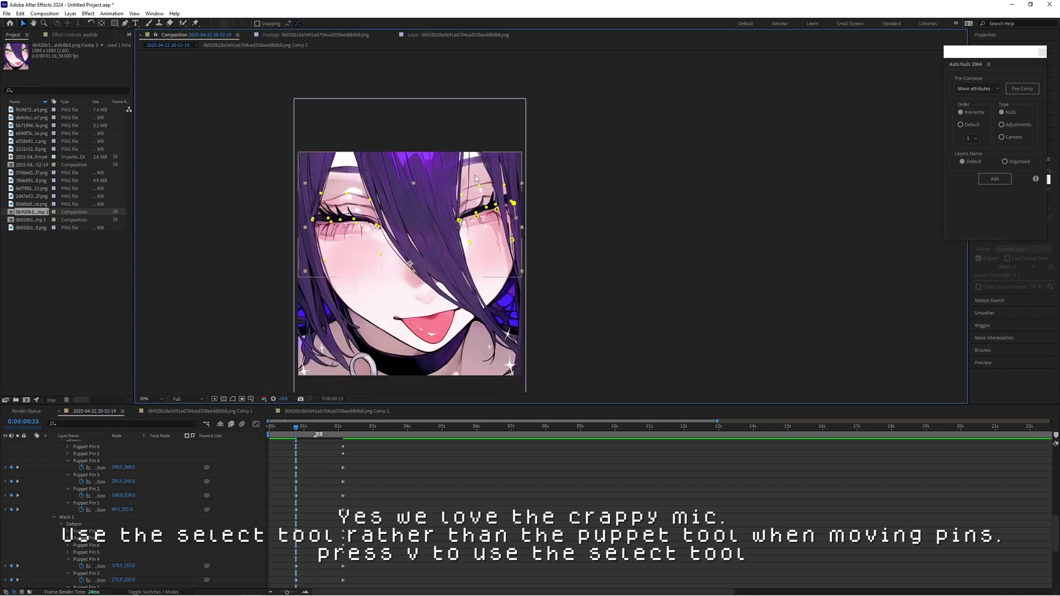
scroll(486, 213, up, 1)
drag(503, 199, 505, 200)
scroll(503, 174, down, 2)
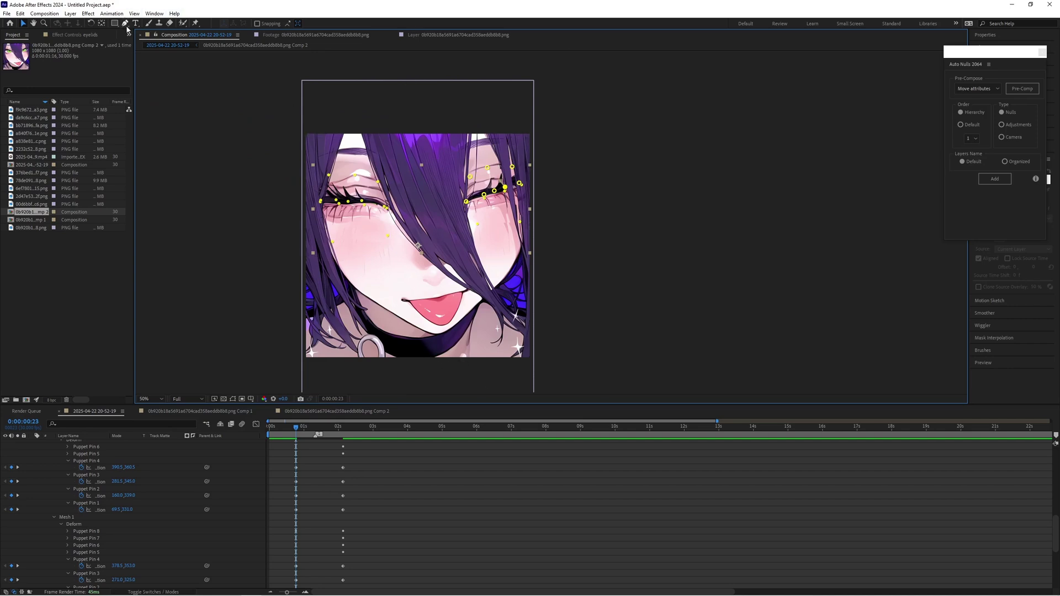
- Select all puppet pin keyframes on the eyelids layer and apply Easy Ease
scroll(339, 491, up, 5)
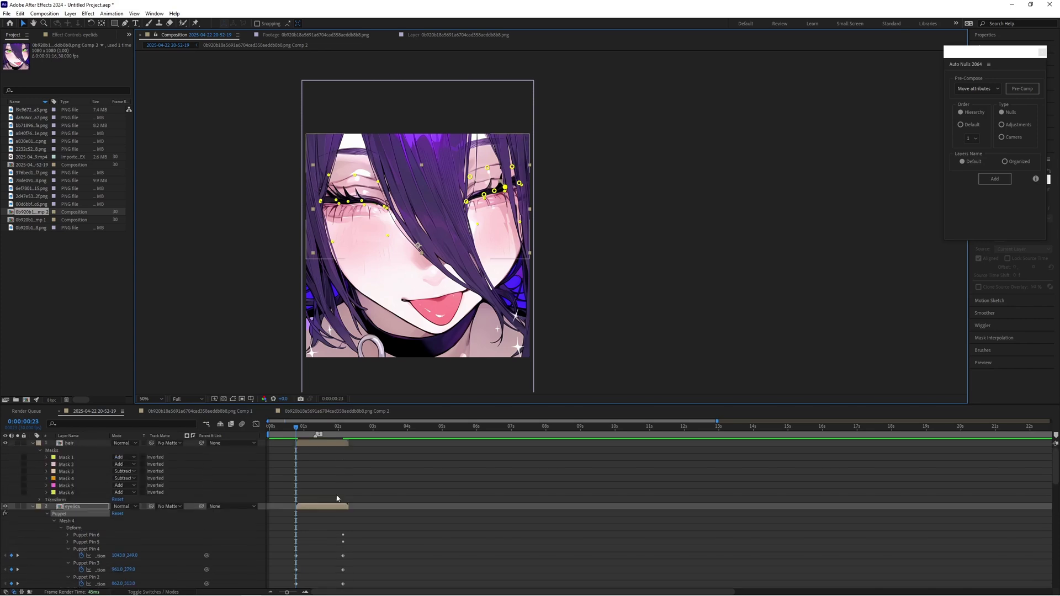
click(335, 509)
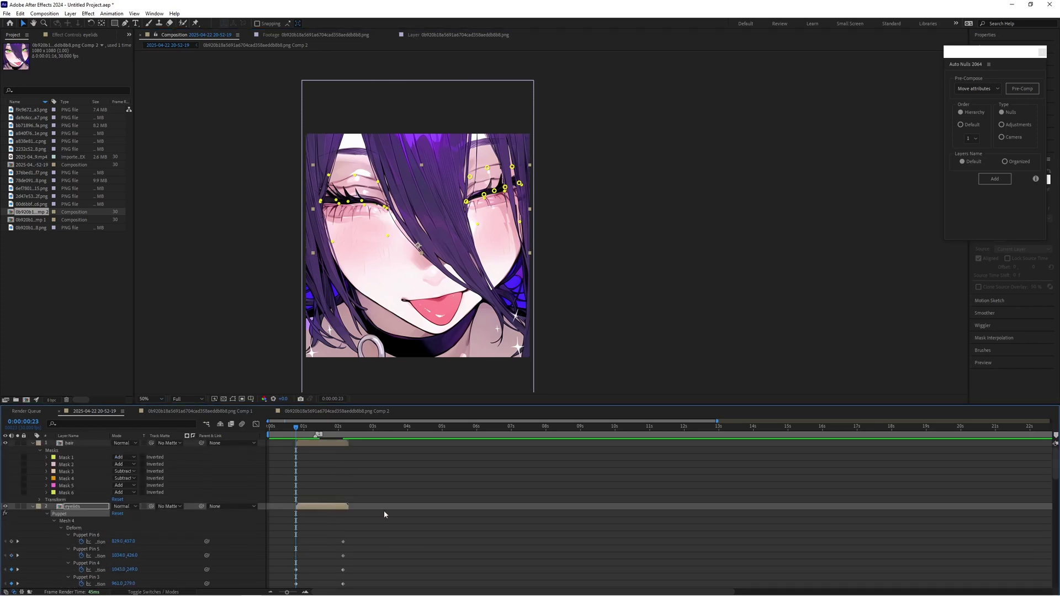
drag(381, 521, 279, 492)
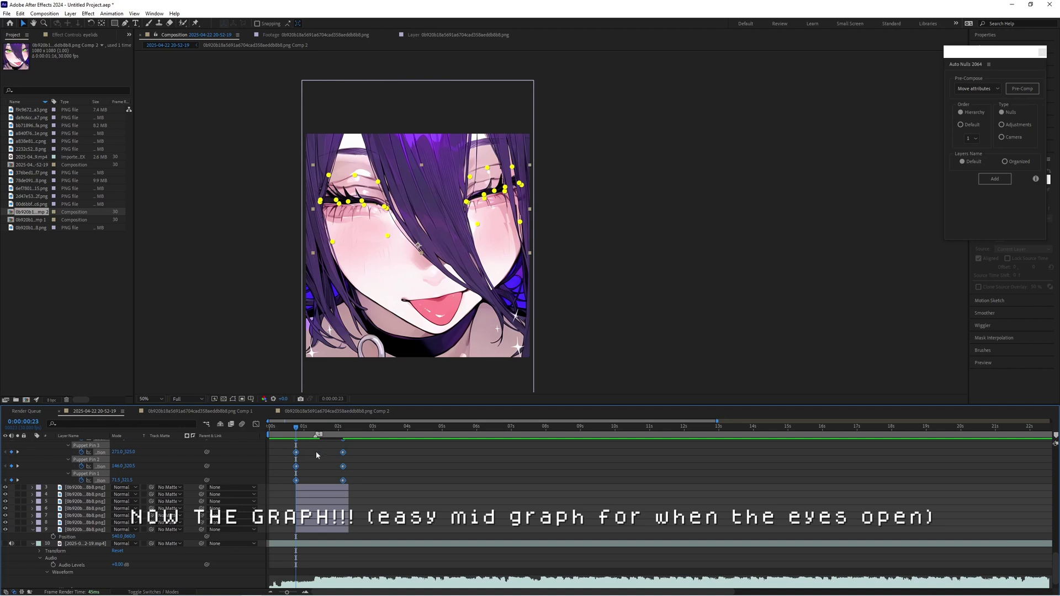
key(F9)
- In the Graph Editor, shape the puppet pin speed curves into a sharp peak at 0:00:01:10 by pulling both keyframes' ease handles inward
drag(304, 429, 317, 432)
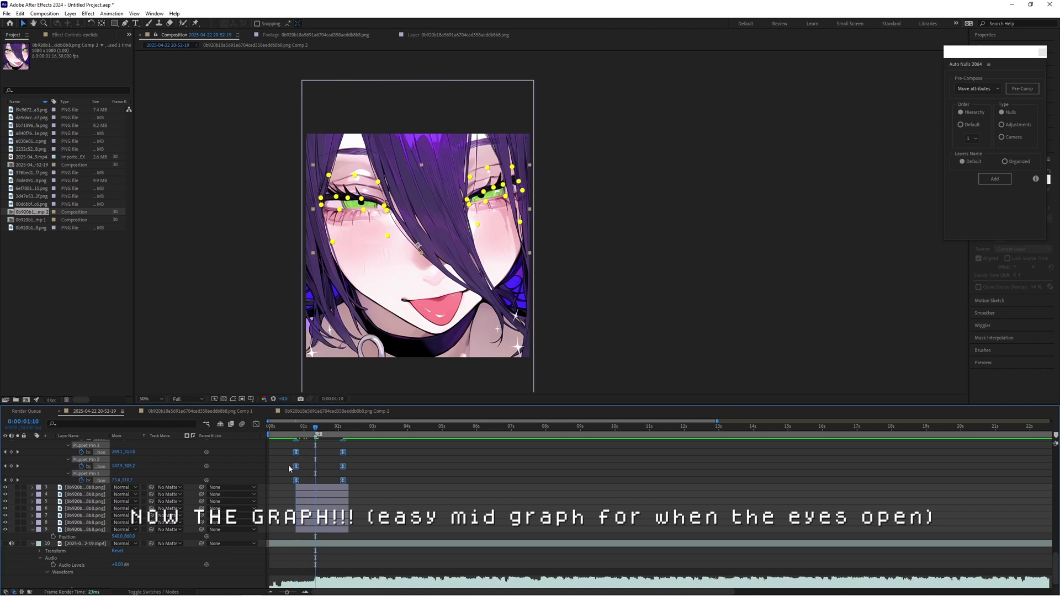
key(shift+F3)
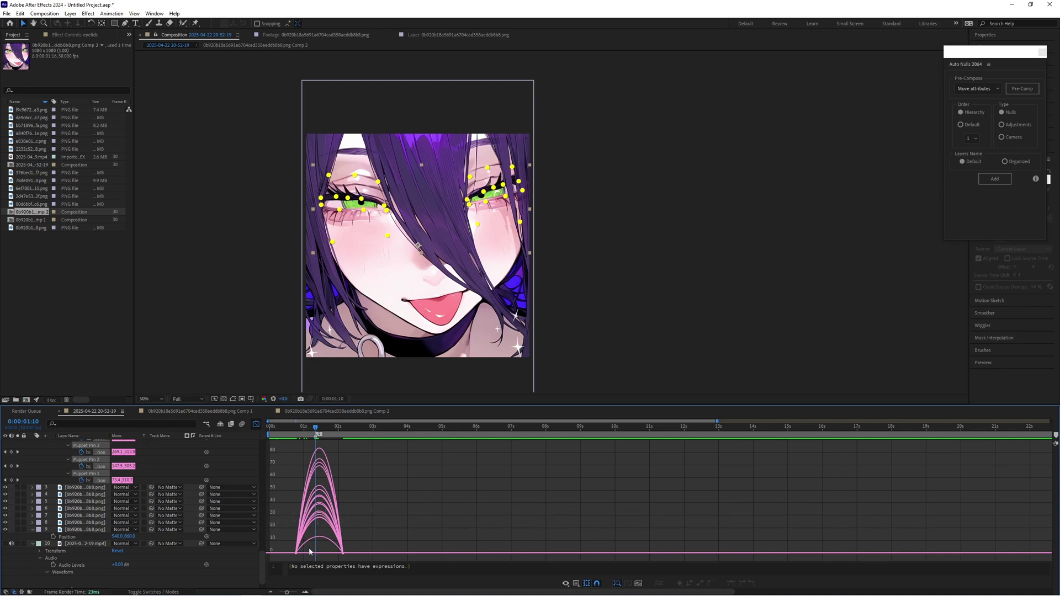
drag(289, 564, 293, 593)
drag(326, 530, 385, 552)
mouse_move(516, 531)
mouse_down()
mouse_move(455, 557)
mouse_move(413, 550)
mouse_up()
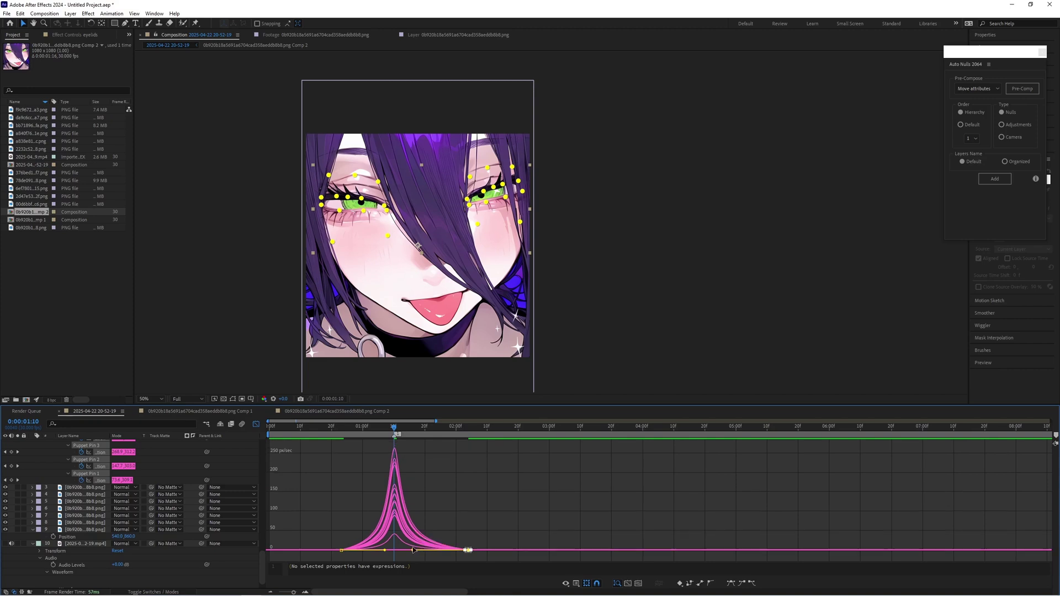
- Preview the eased eye opening and return from the speed graph to the keyframe view
key(space)
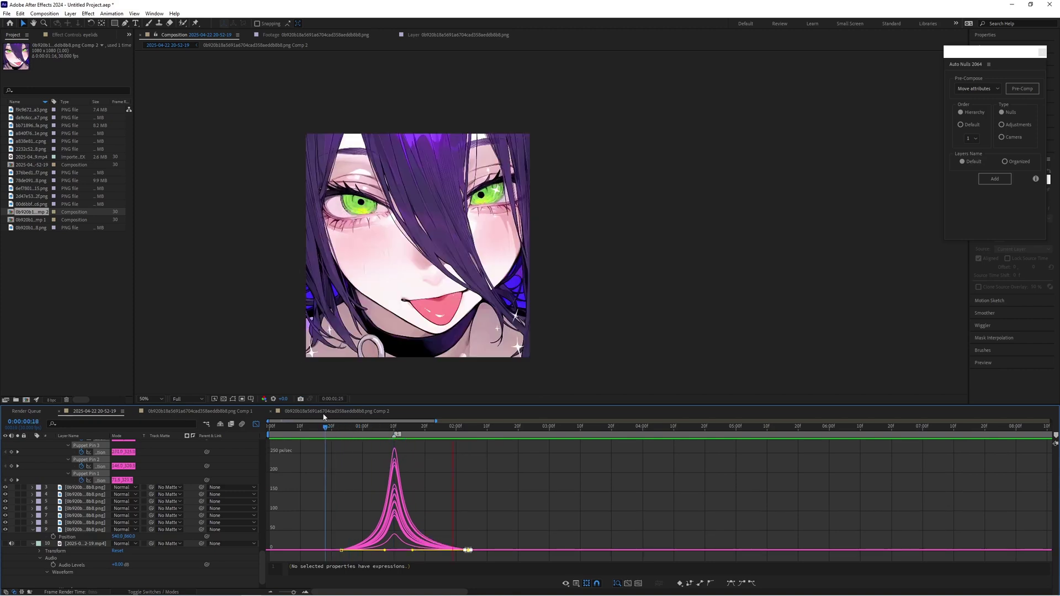
key(space)
key(shift+F3)
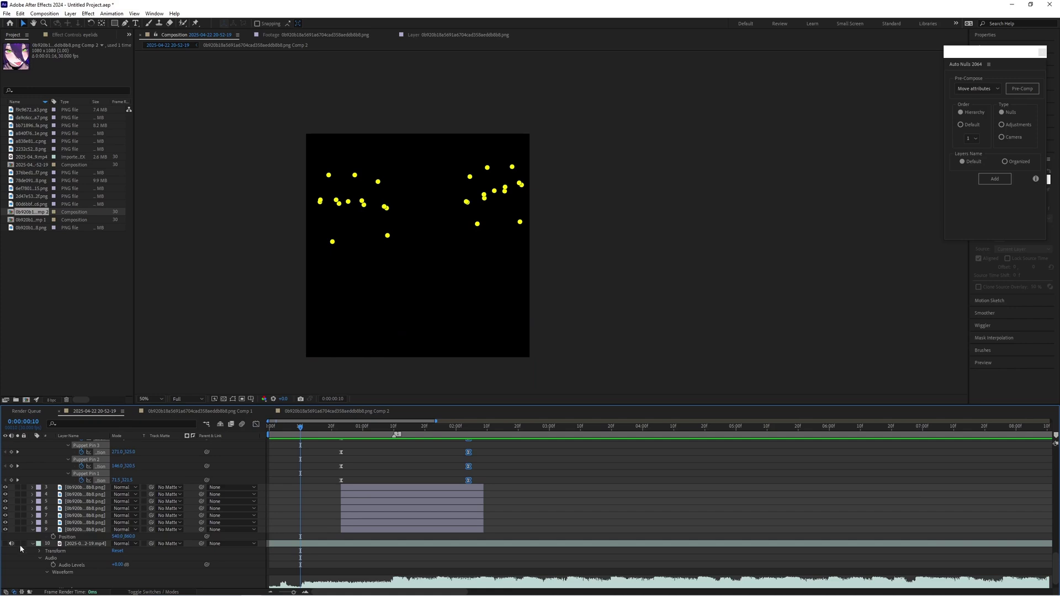
- Replay the finished eye-opening animation several times, starting near the closed-eye keyframes
drag(304, 430, 343, 428)
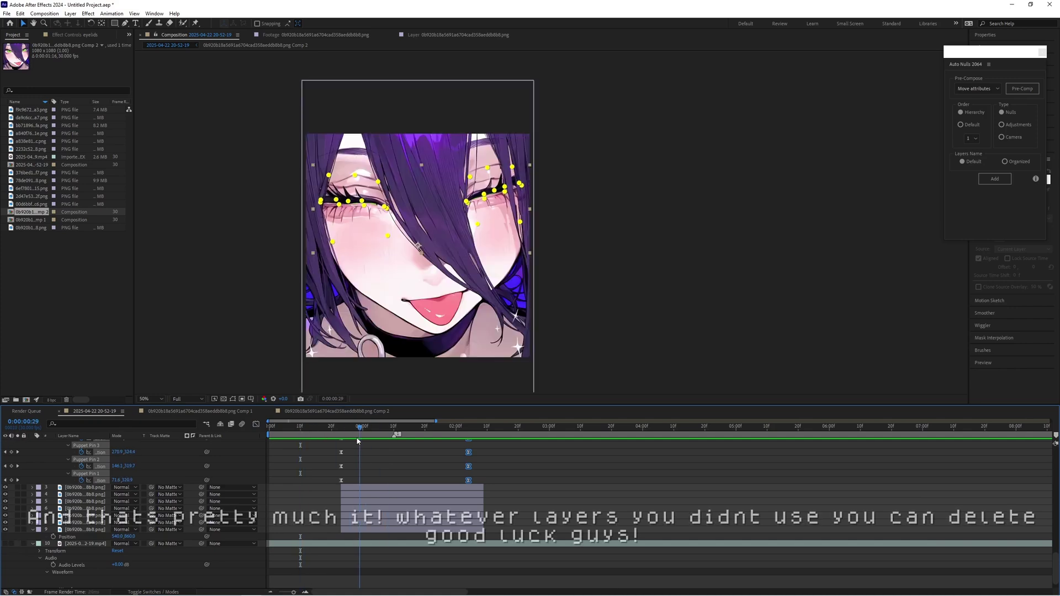
key(space)
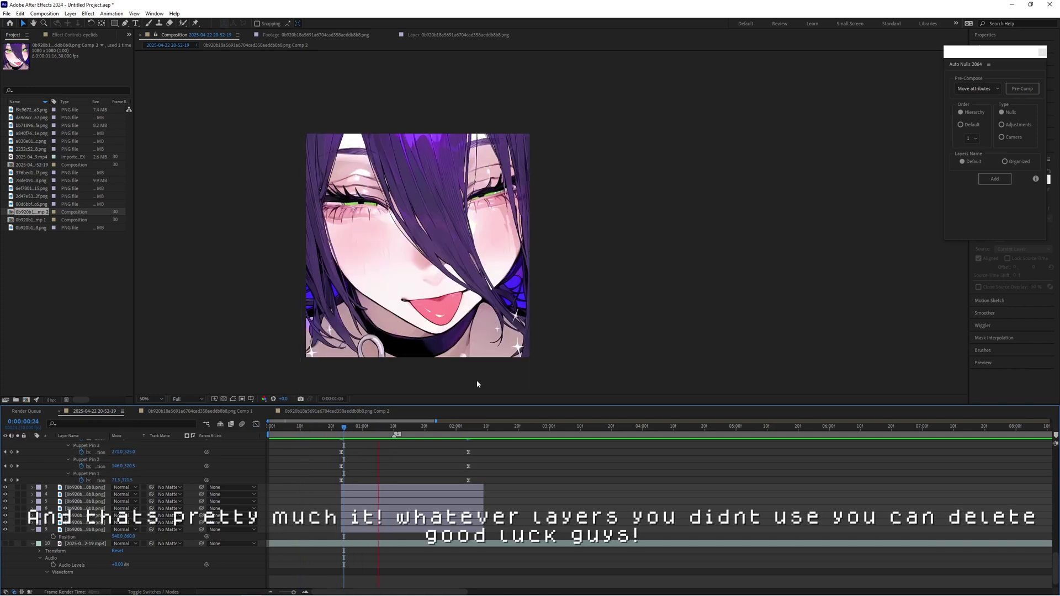
click(443, 426)
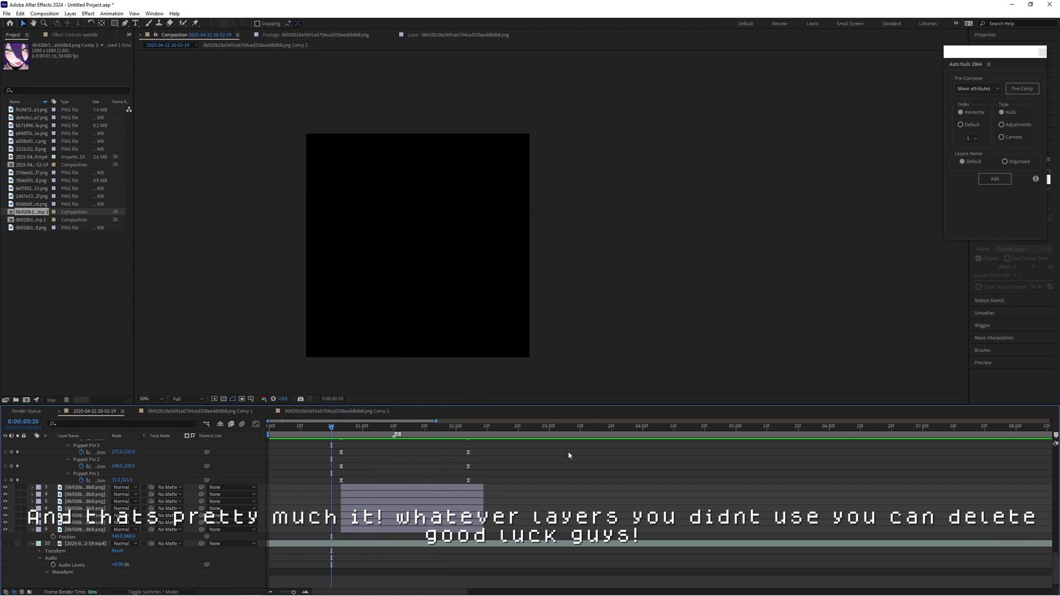
key(space)
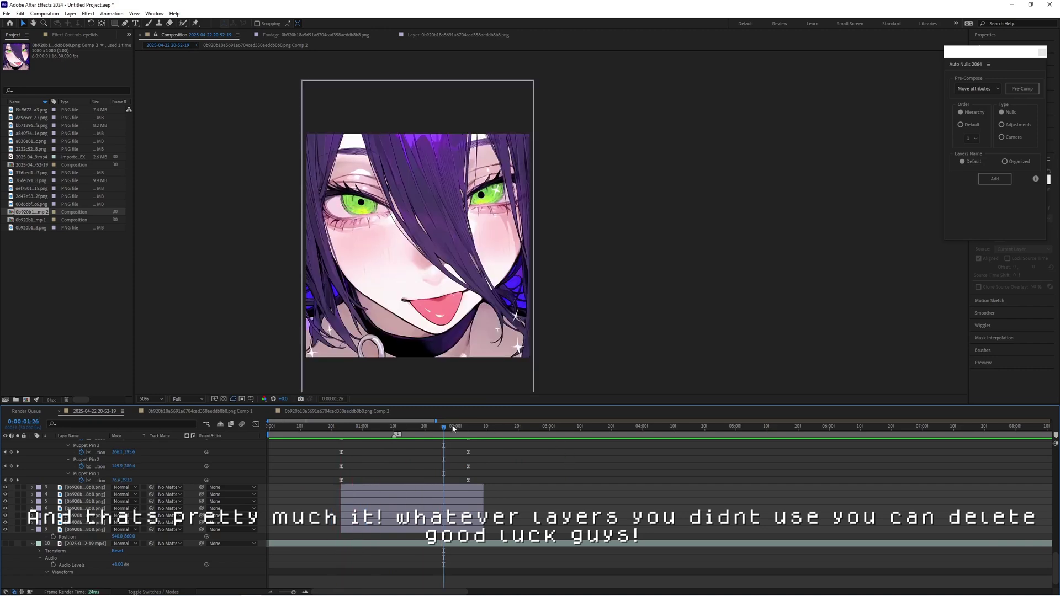
click(363, 427)
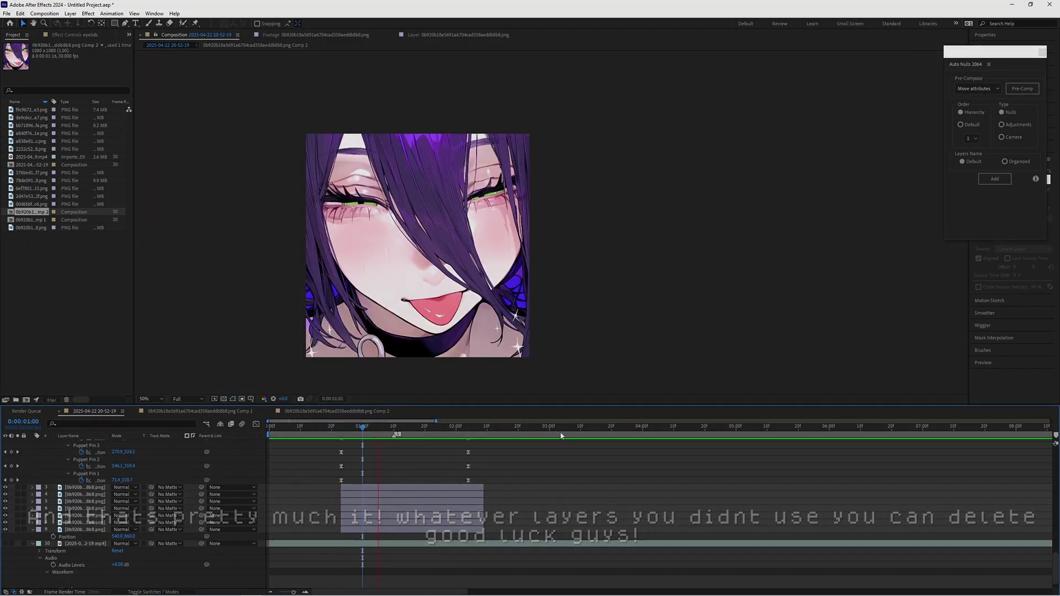
click(347, 426)
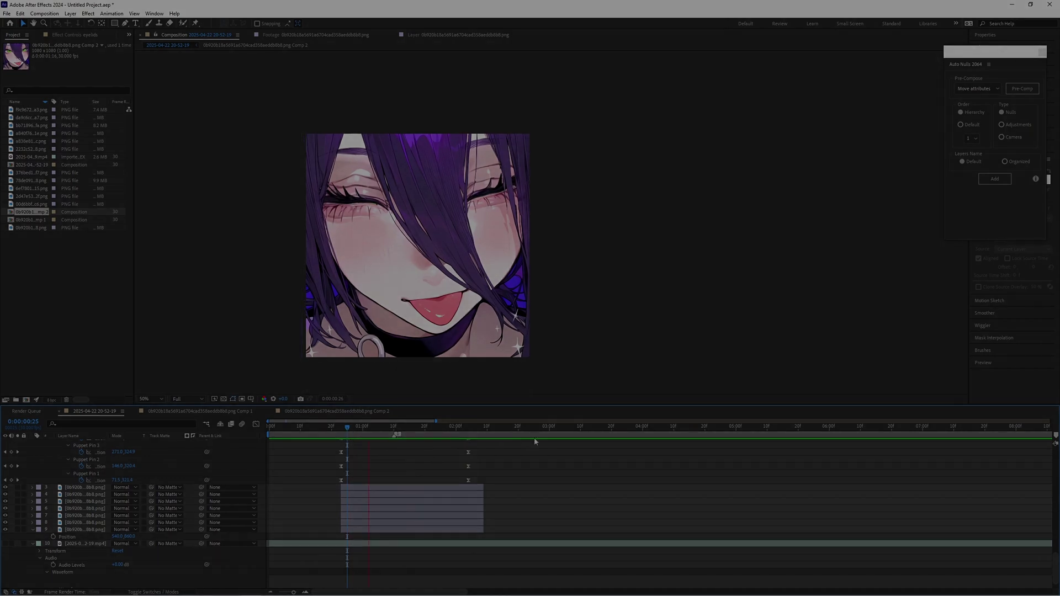
key(space)
key(space)
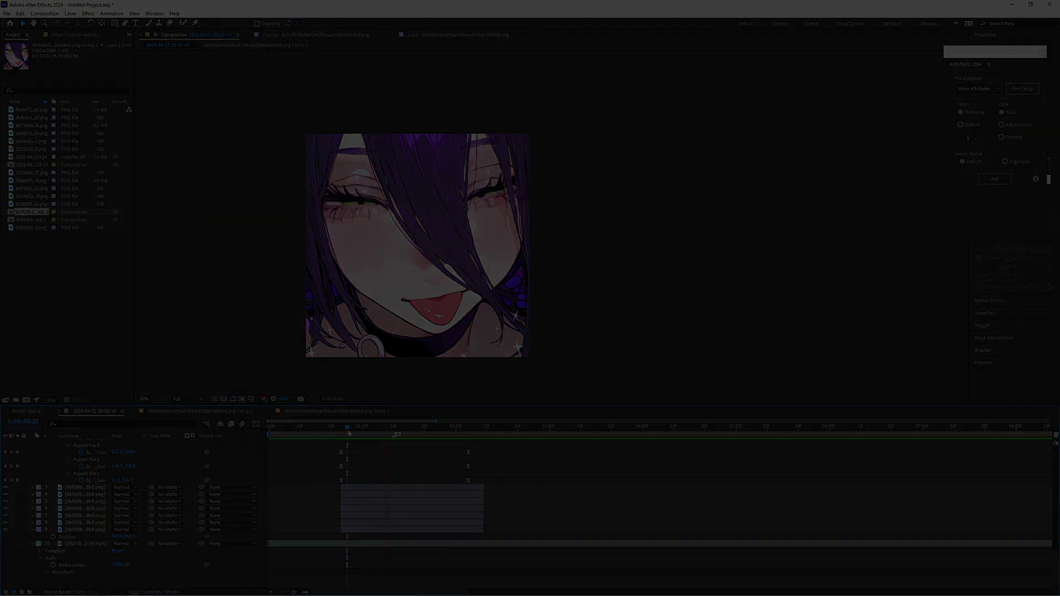